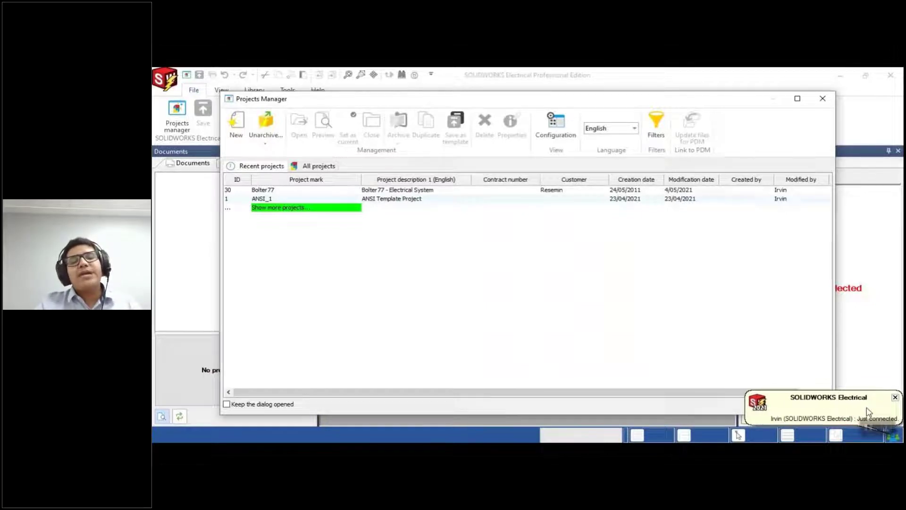
Step: Open the Bolter77 project from the list of all projects without opening its last drawing
click(896, 399)
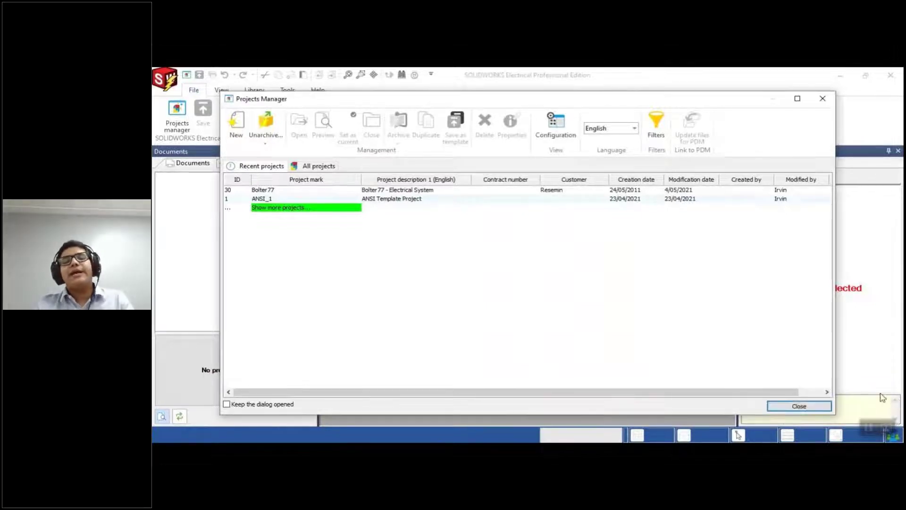
click(311, 168)
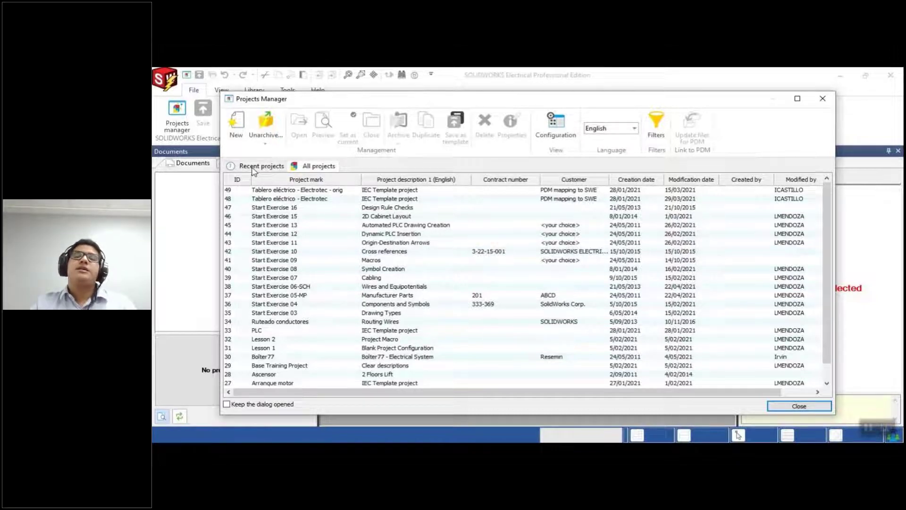
click(255, 166)
click(324, 167)
scroll(320, 233, down, 1)
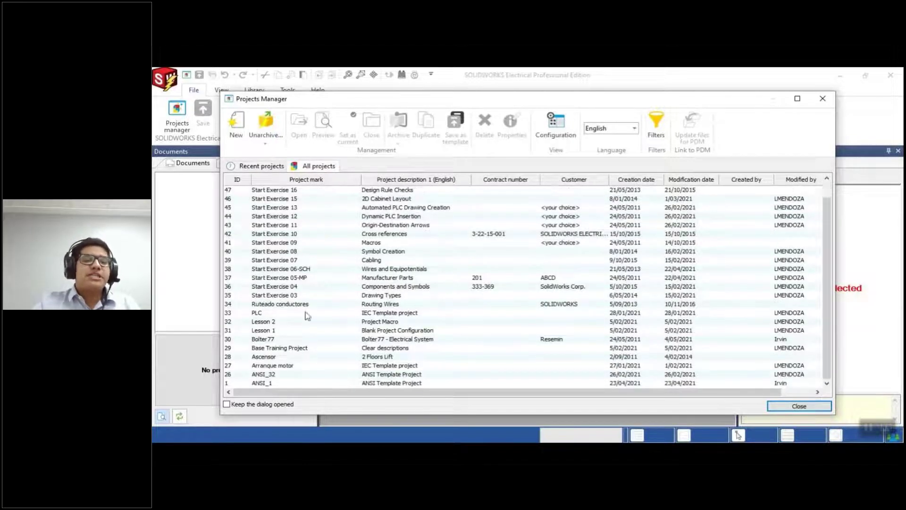
scroll(310, 363, up, 1)
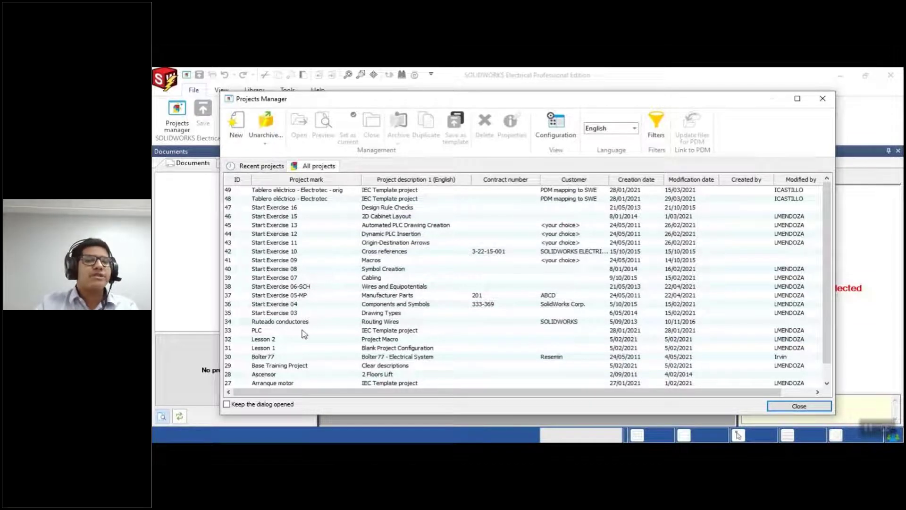
scroll(304, 334, down, 1)
double_click(272, 340)
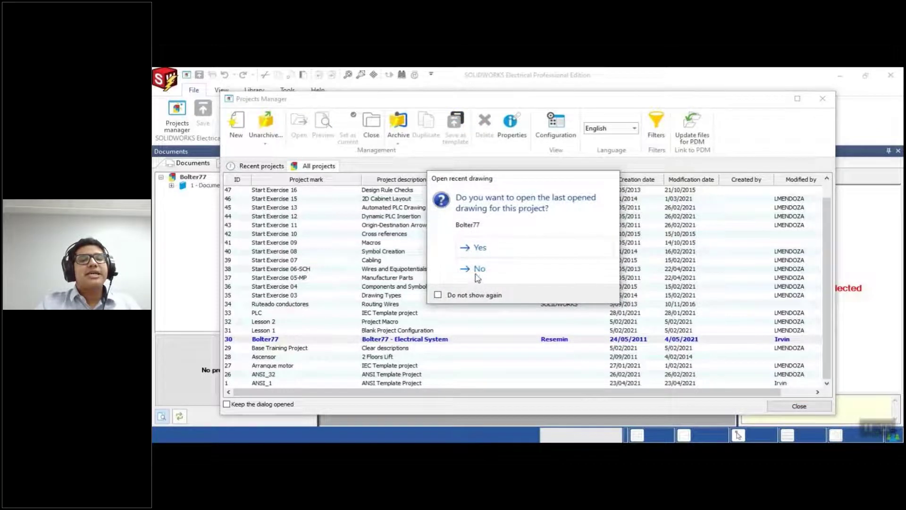
click(477, 270)
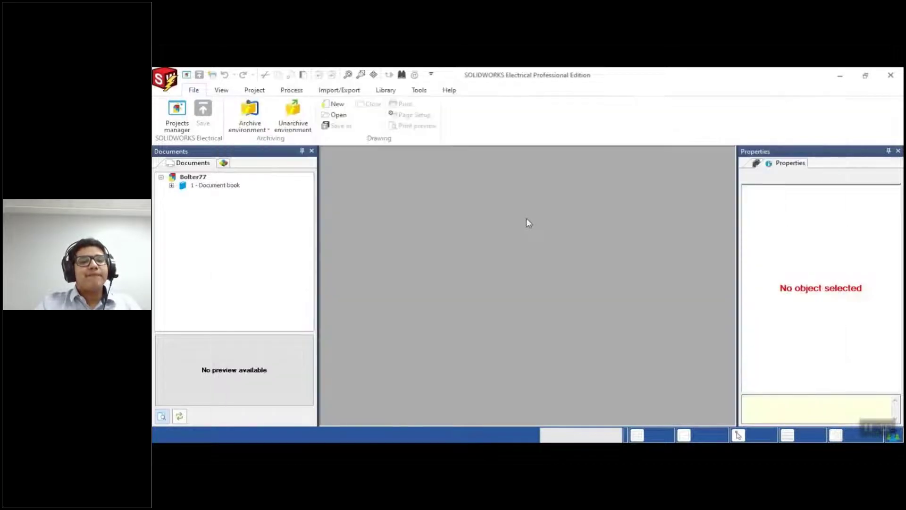
Step: Expand the document book, open the 01 - Cover page drawing and examine its title block
click(171, 186)
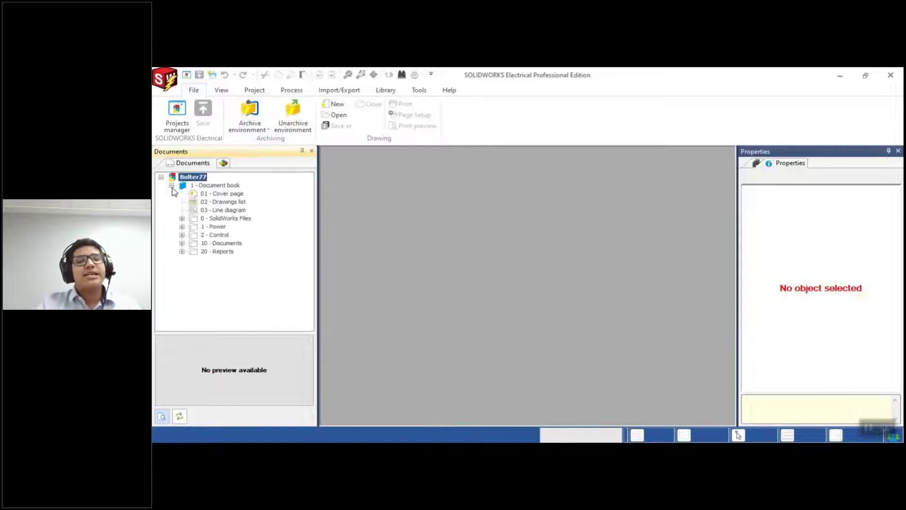
click(227, 197)
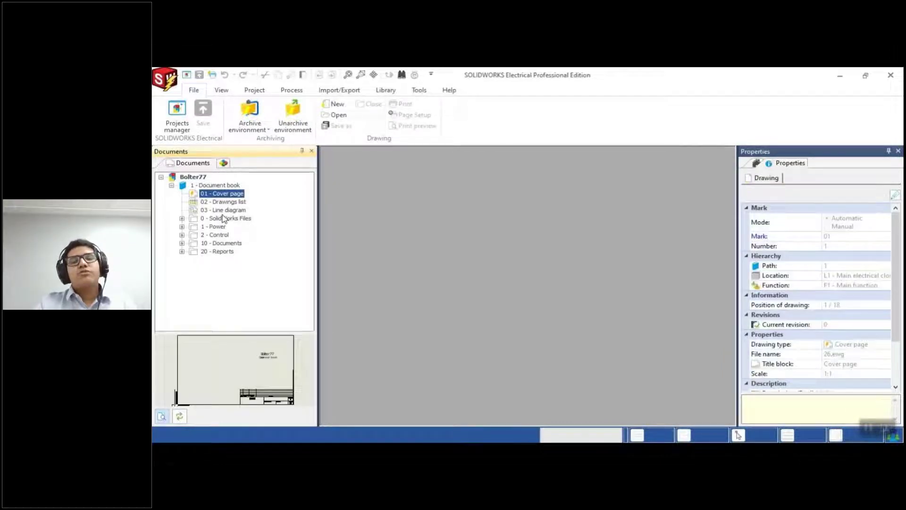
double_click(229, 195)
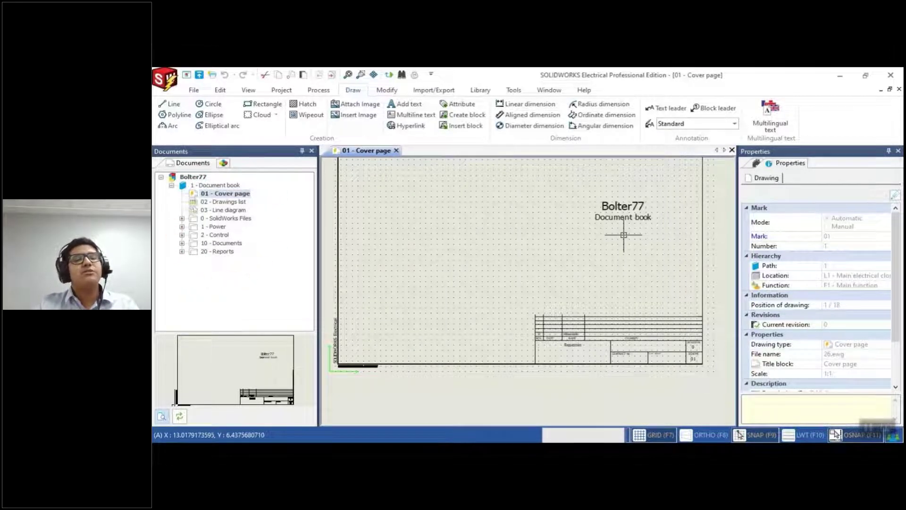
scroll(619, 336, up, 4)
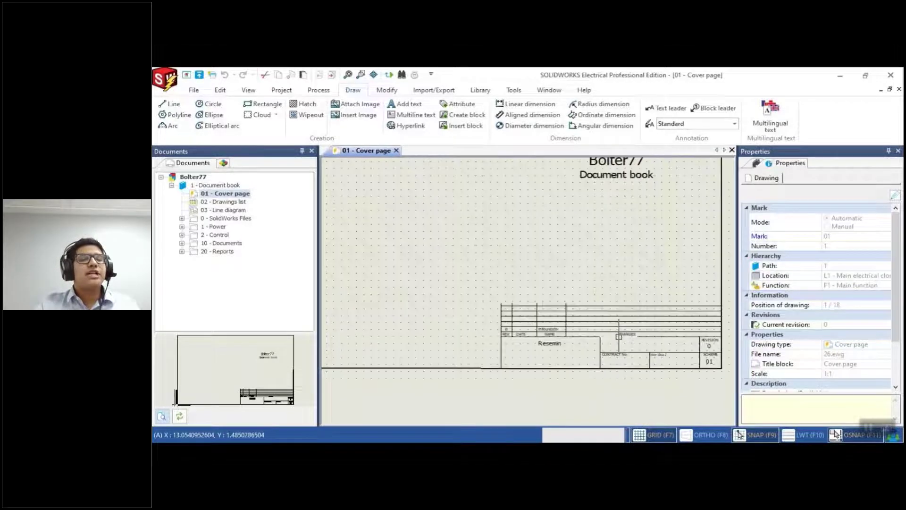
scroll(619, 336, down, 4)
Step: Open the 02 - Drawings list, look through its table, and close both the drawings list and the cover page
click(223, 202)
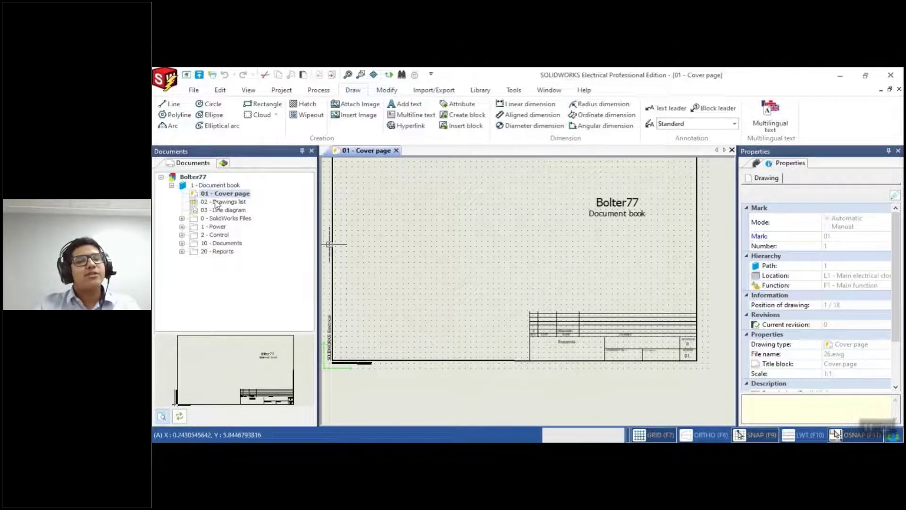
double_click(223, 202)
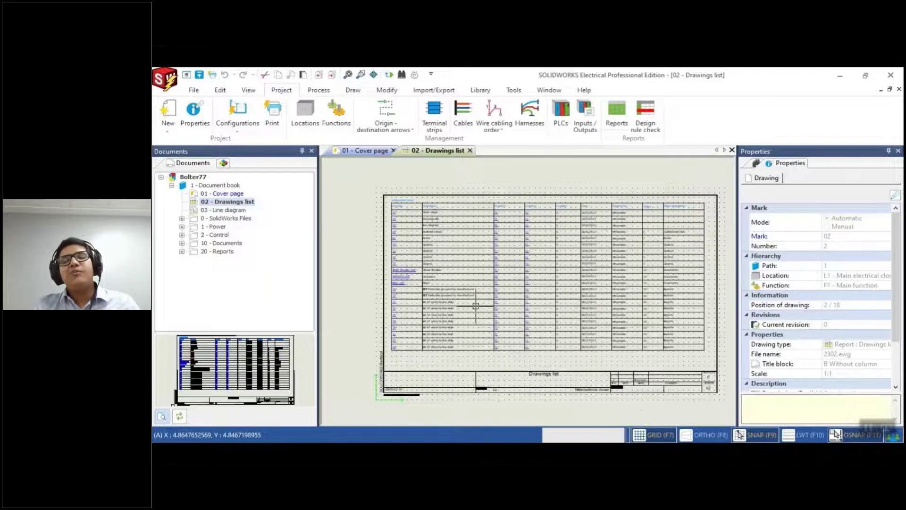
scroll(433, 265, up, 5)
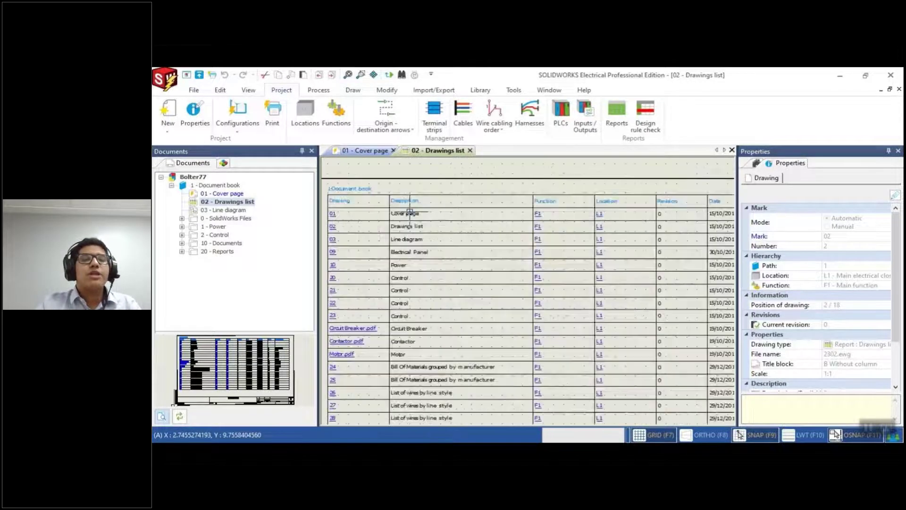
scroll(433, 265, down, 3)
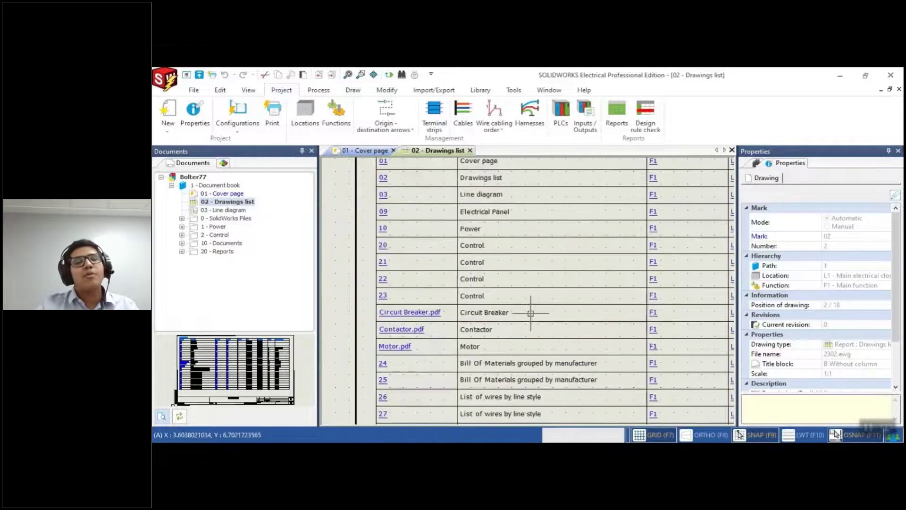
middle_drag(531, 312, 522, 184)
scroll(521, 184, down, 3)
middle_drag(542, 314, 502, 302)
middle_drag(643, 305, 631, 307)
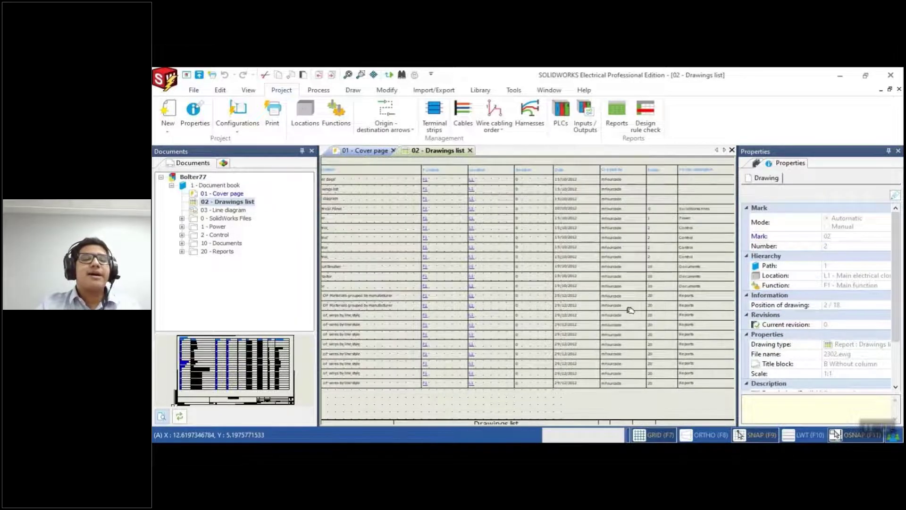
click(470, 151)
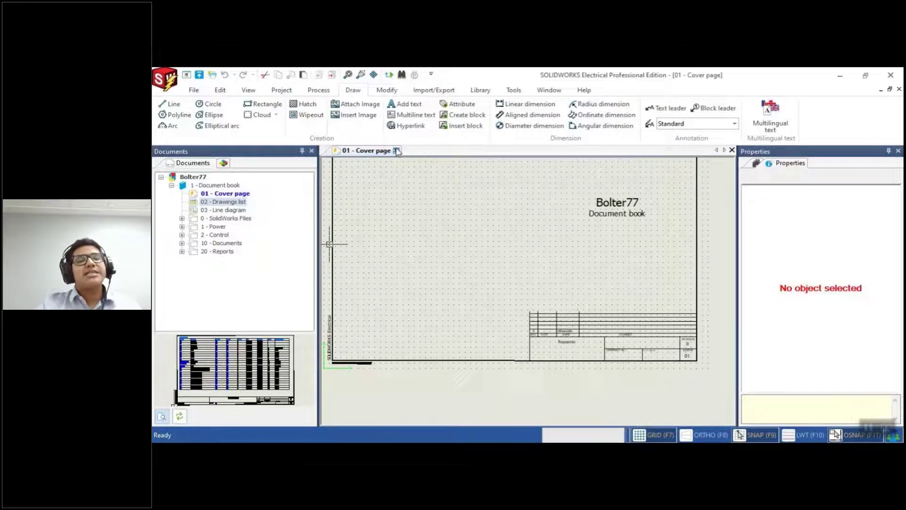
click(398, 151)
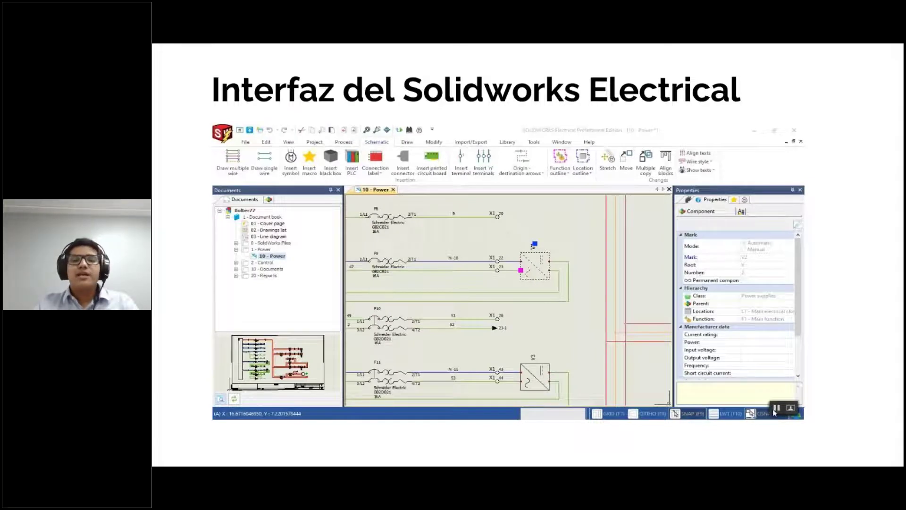
key(Right)
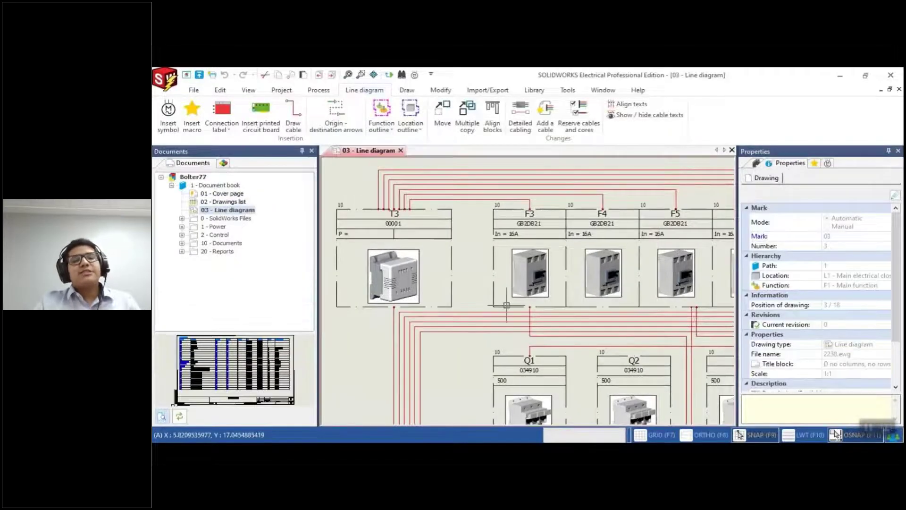
Step: Examine the 03 - Line diagram as a whole and the circuit breakers in its upper row up close
scroll(506, 306, down, 3)
scroll(506, 305, down, 2)
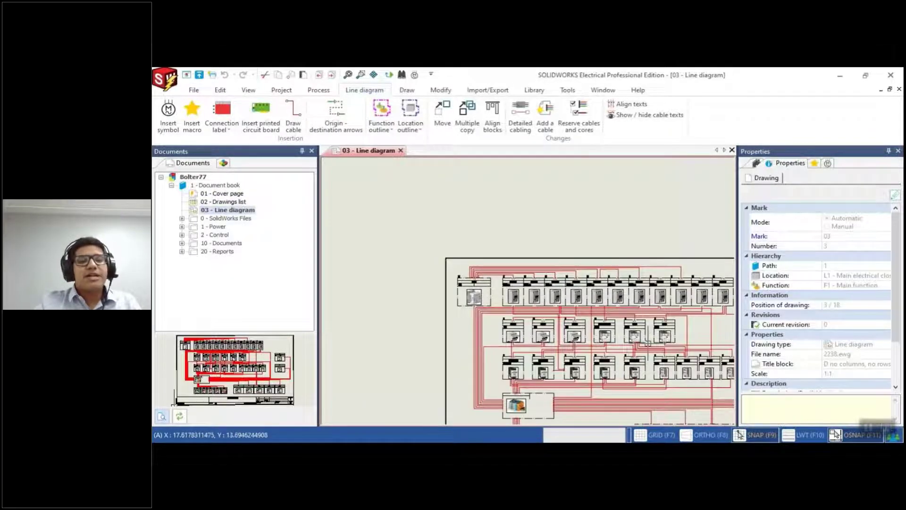
middle_drag(661, 363, 544, 249)
scroll(545, 251, up, 3)
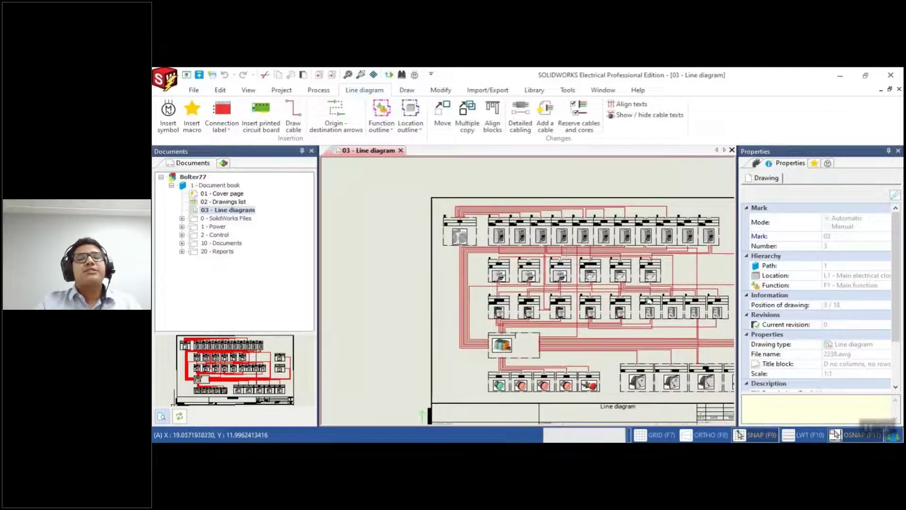
scroll(470, 234, up, 2)
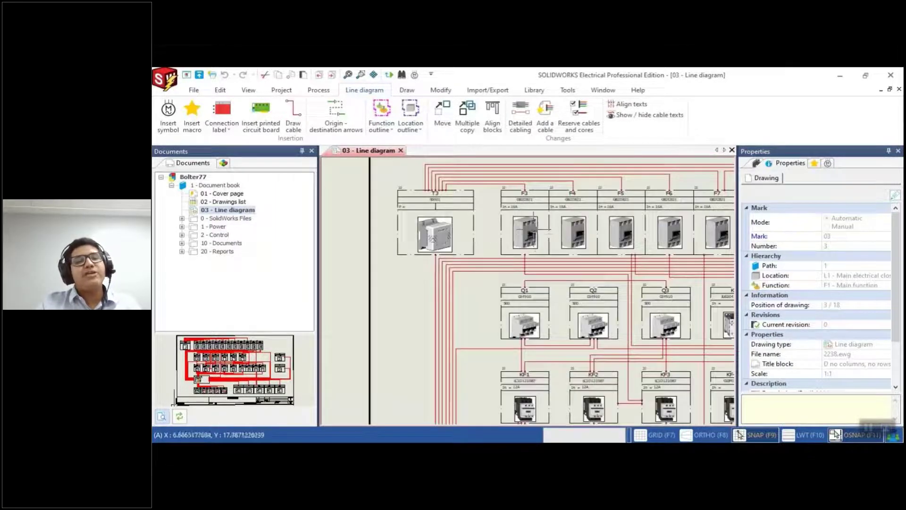
scroll(553, 234, up, 2)
middle_drag(559, 214, 490, 247)
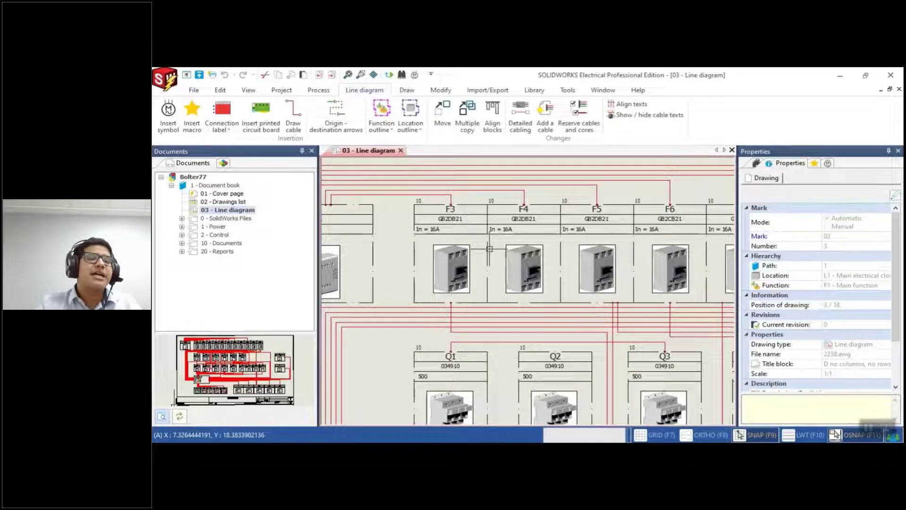
Step: Open the component properties of circuit breaker F3 and review its mark and data
click(432, 265)
right_click(440, 237)
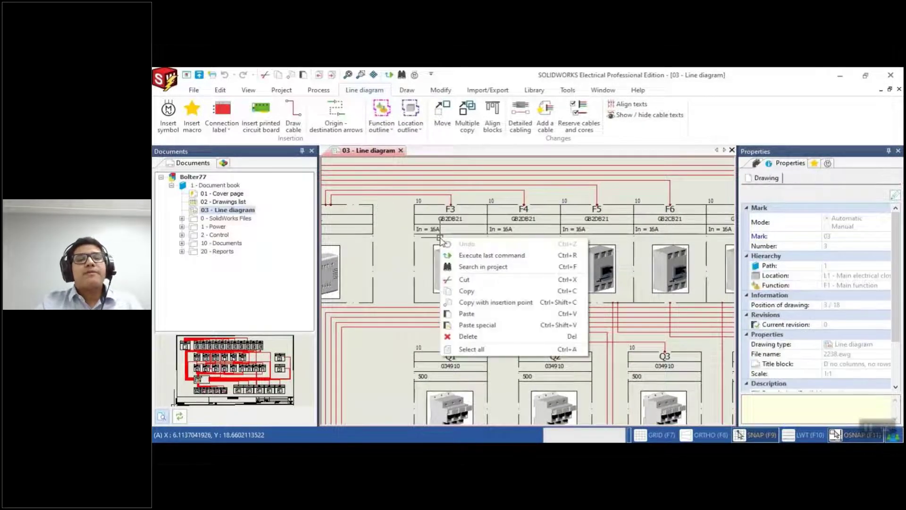
click(440, 237)
right_click(450, 228)
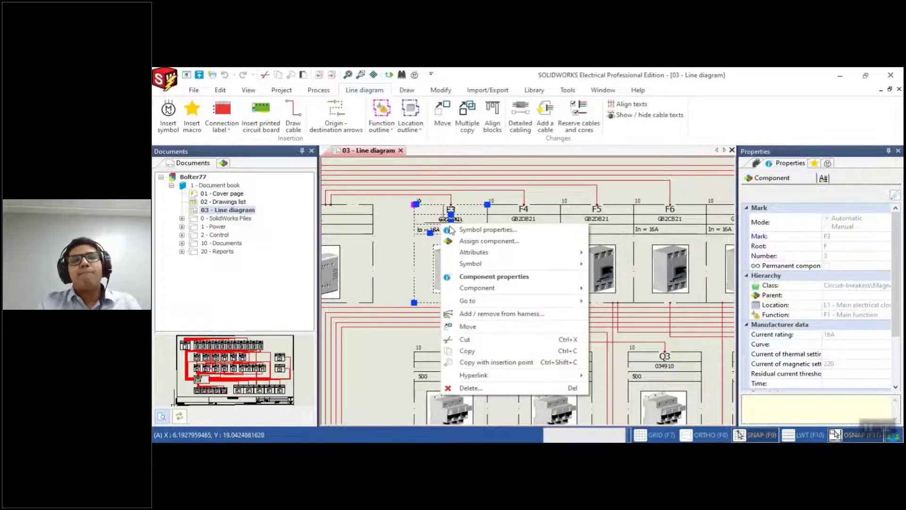
click(496, 278)
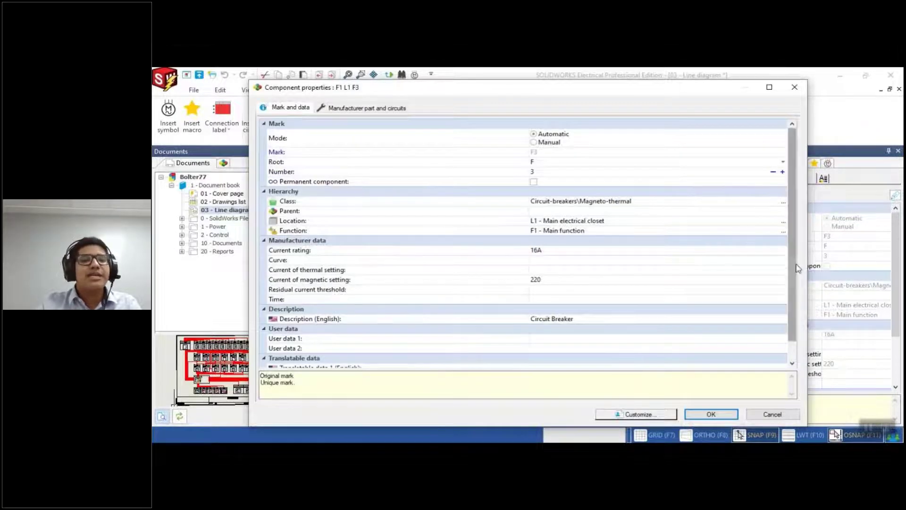
drag(796, 267, 795, 338)
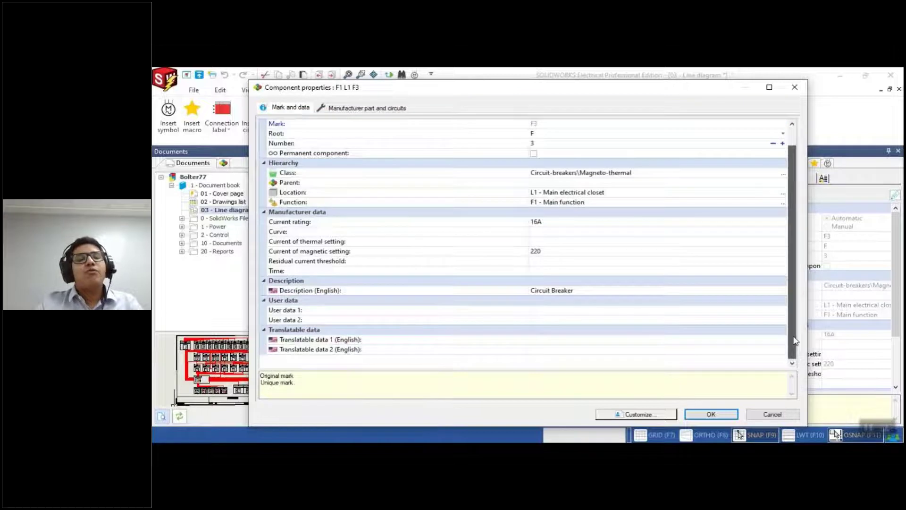
scroll(786, 305, up, 3)
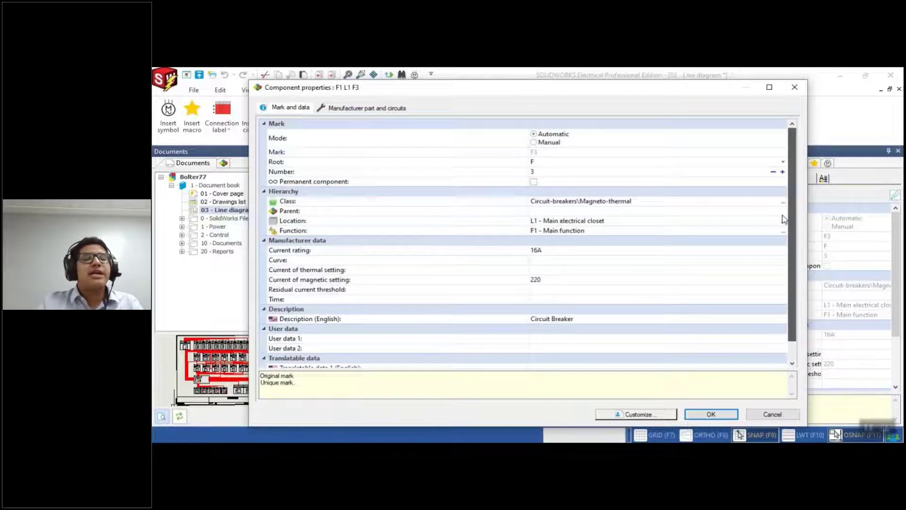
Step: Review the properties of F3's manufacturer part, including its 3D part and size, and leave both dialogs without changes
click(355, 109)
click(314, 192)
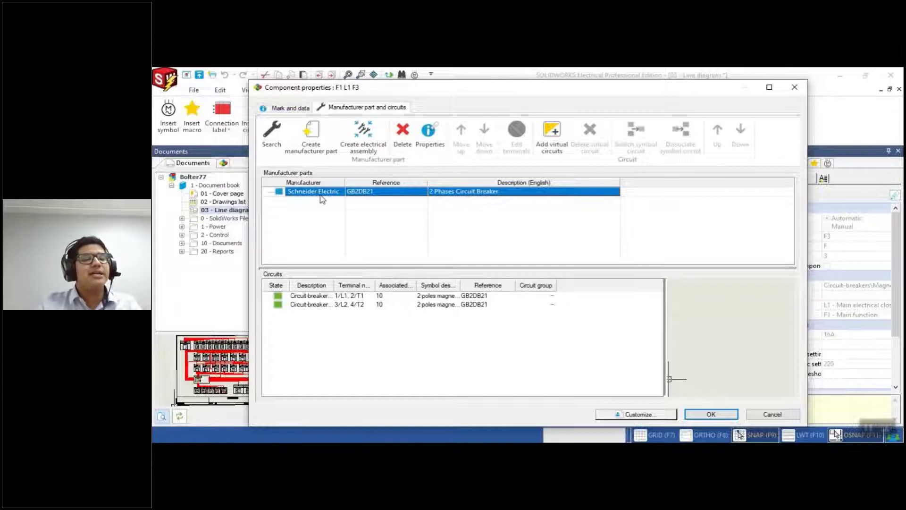
click(426, 143)
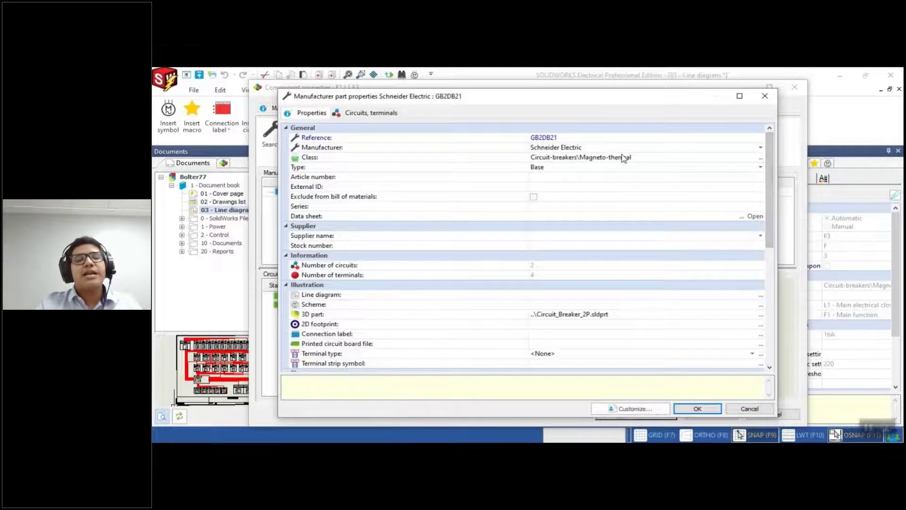
drag(769, 174, 767, 209)
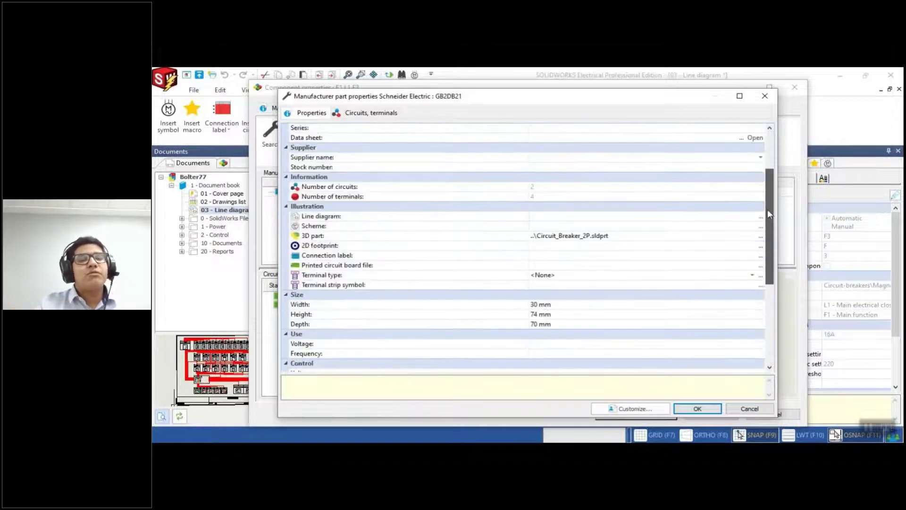
click(618, 237)
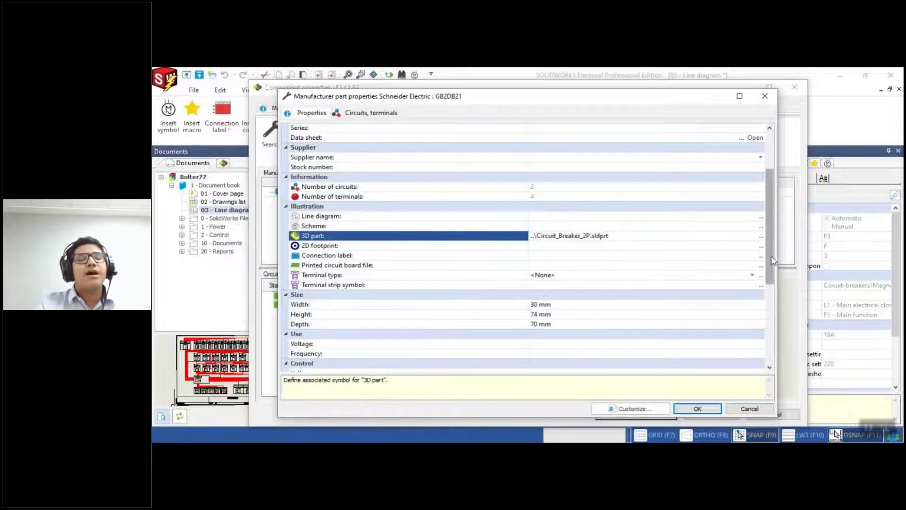
drag(777, 261, 769, 339)
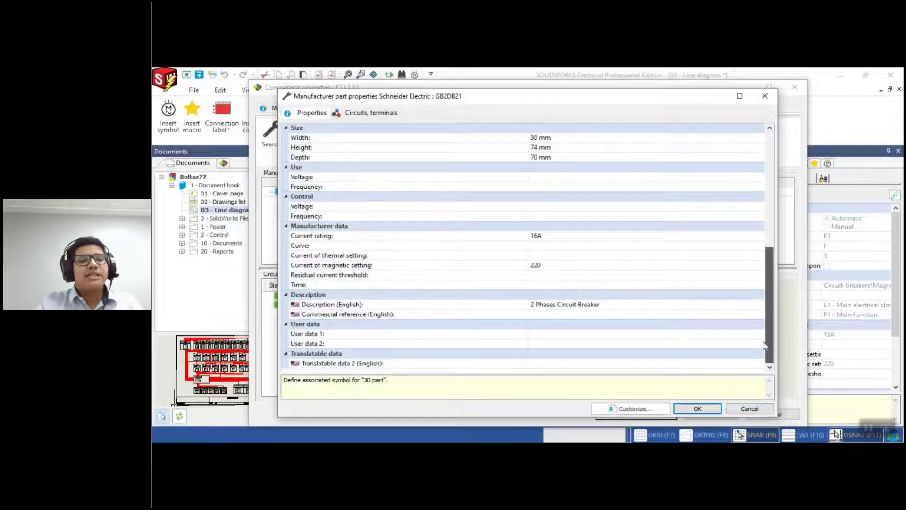
click(747, 409)
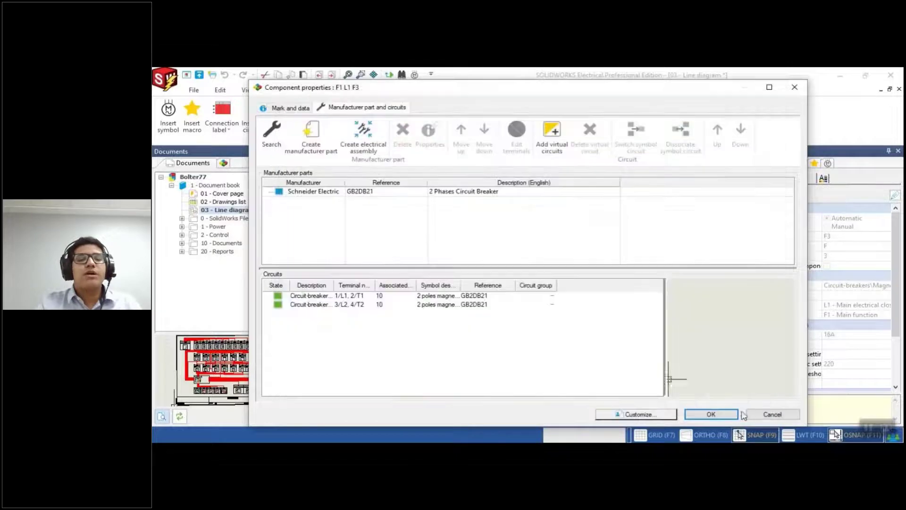
click(772, 415)
Step: Open the component properties of component Q1 in the line diagram
scroll(565, 260, down, 3)
scroll(529, 263, up, 5)
click(436, 258)
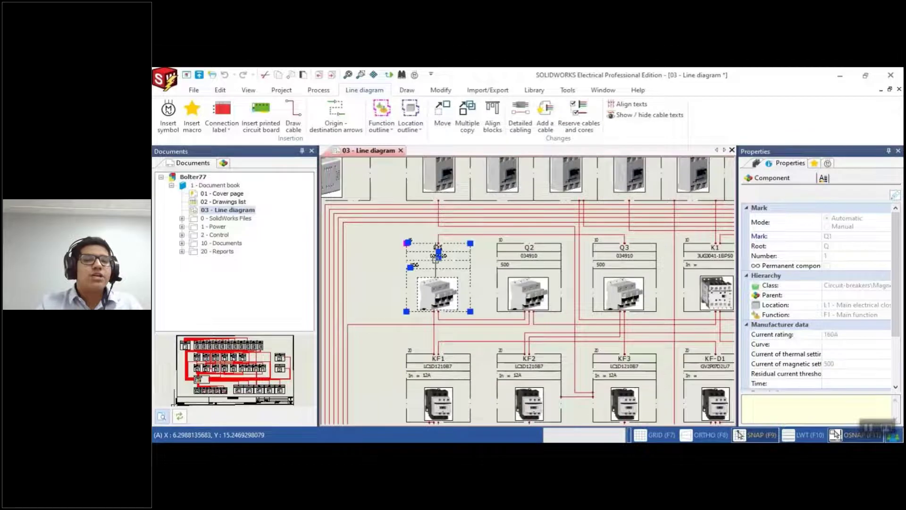
right_click(436, 258)
click(491, 314)
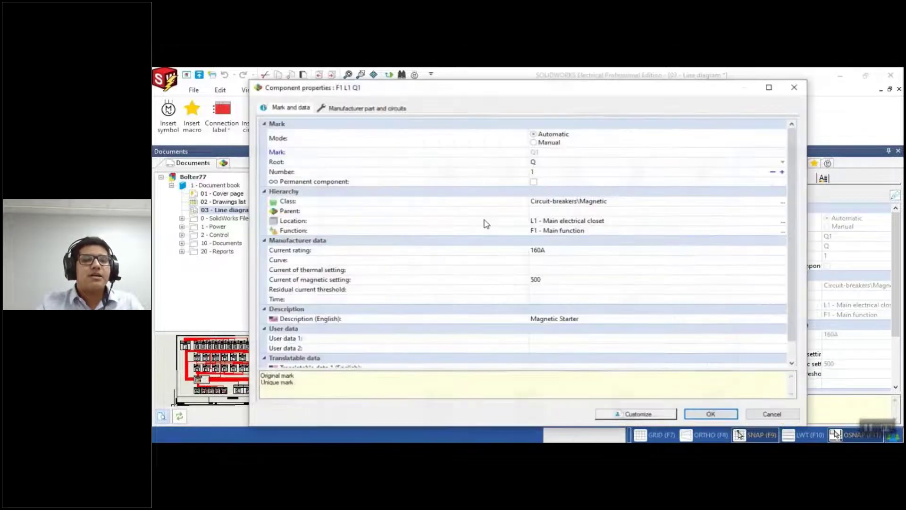
Step: Review the properties of Q1's manufacturer part ABB 034910, including its size and manufacturer data, and leave both dialogs without changes
click(349, 107)
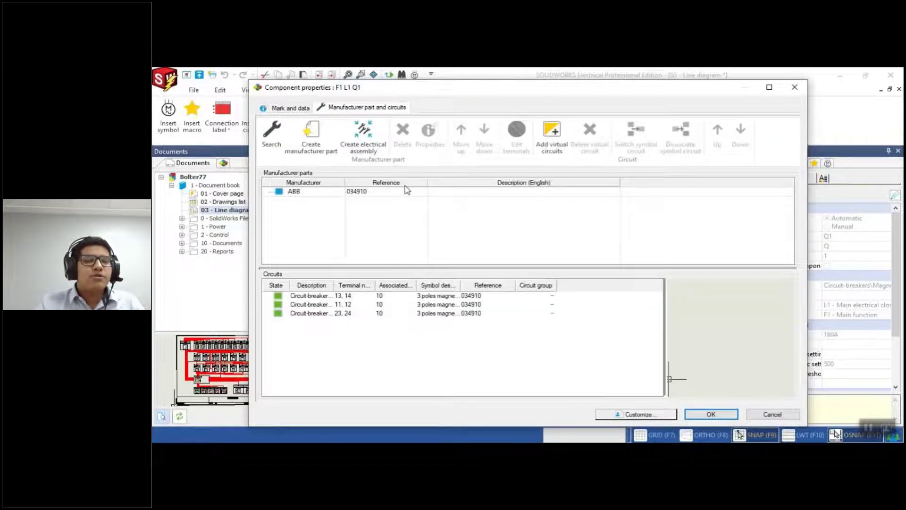
click(325, 194)
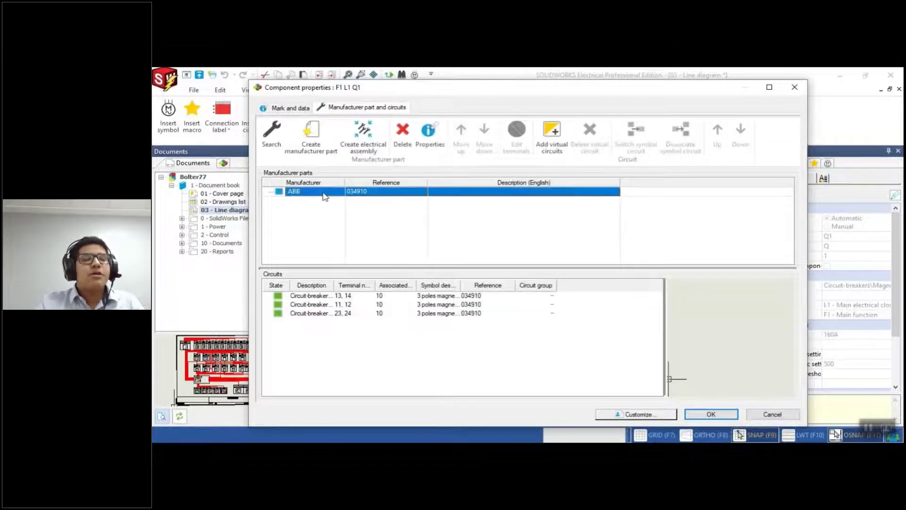
click(420, 144)
drag(769, 194, 759, 330)
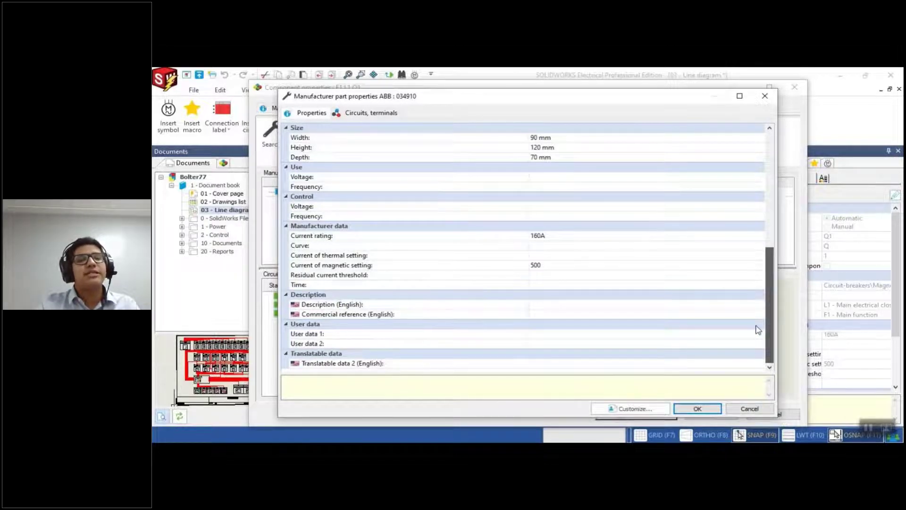
drag(769, 304, 769, 189)
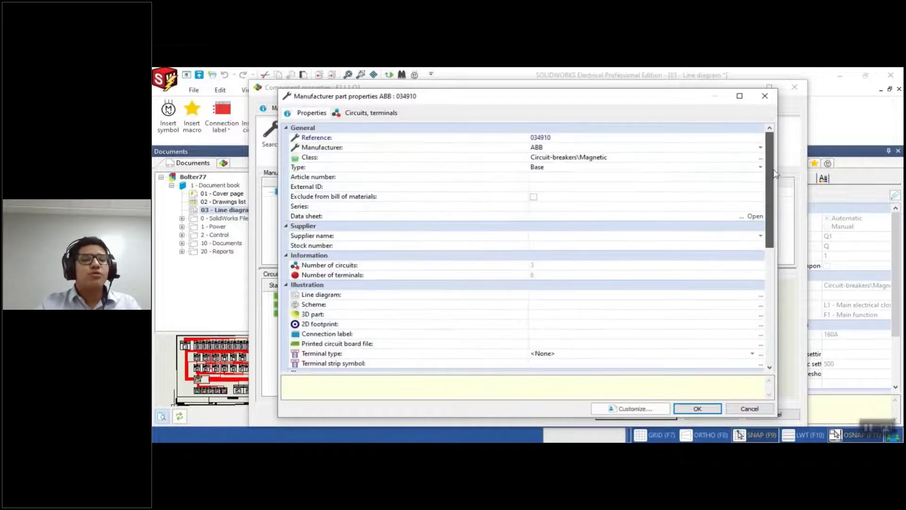
click(750, 408)
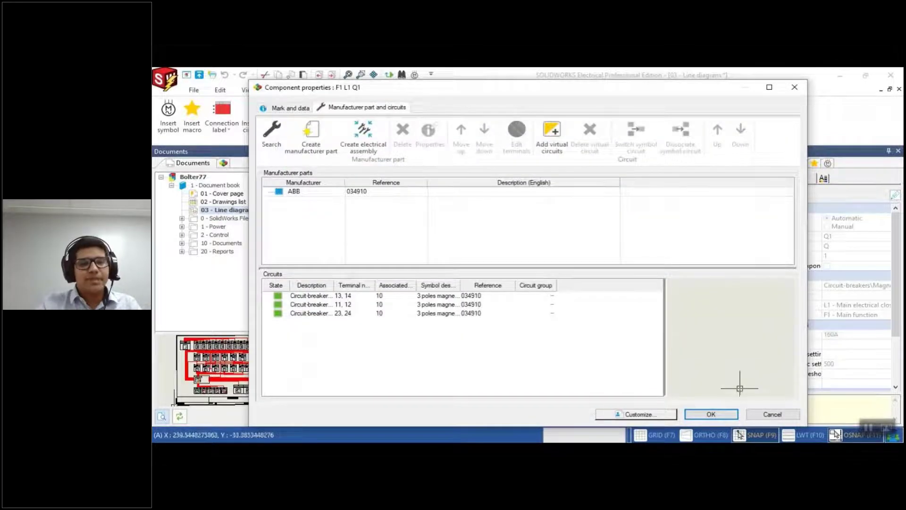
click(757, 414)
Step: Open the component properties of contactor KF1, in the row below the Q components of the line diagram
scroll(536, 307, up, 3)
scroll(536, 304, down, 2)
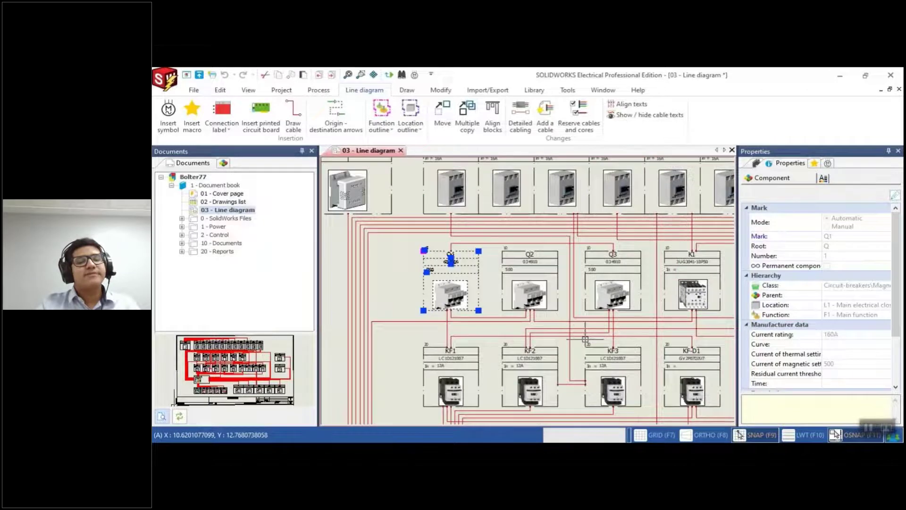
scroll(586, 338, down, 1)
scroll(615, 320, down, 1)
middle_drag(615, 319, 519, 222)
middle_drag(583, 224, 516, 174)
middle_drag(510, 316, 550, 390)
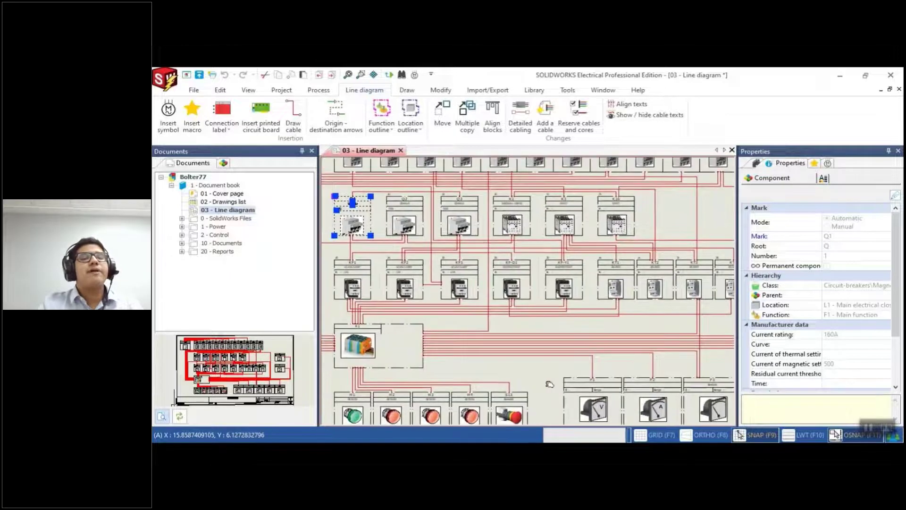
click(351, 282)
right_click(348, 279)
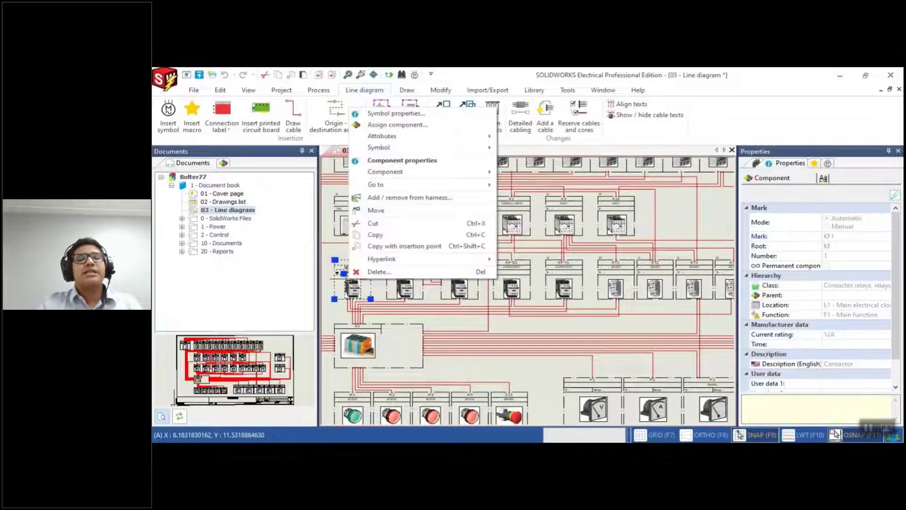
click(402, 161)
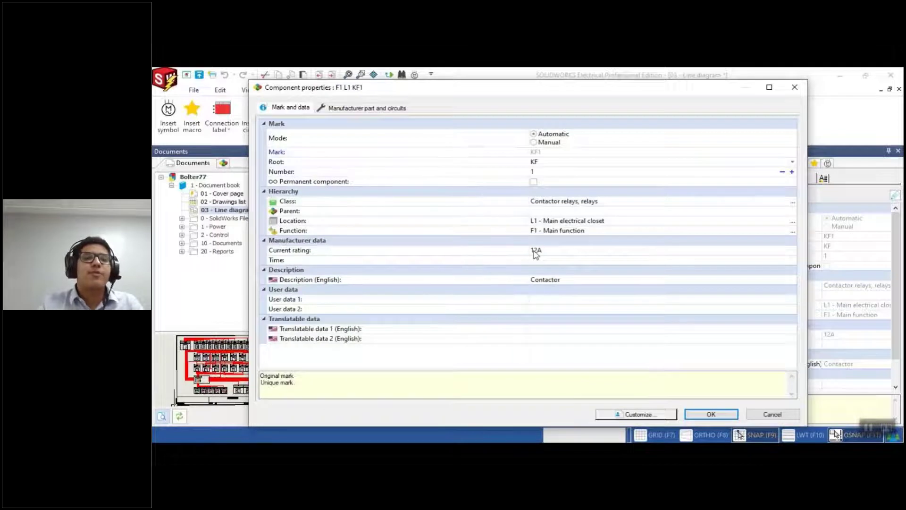
Step: Review KF1's manufacturer part and circuits, and open the properties of its Schneider Electric part LC1D1210B7
click(365, 113)
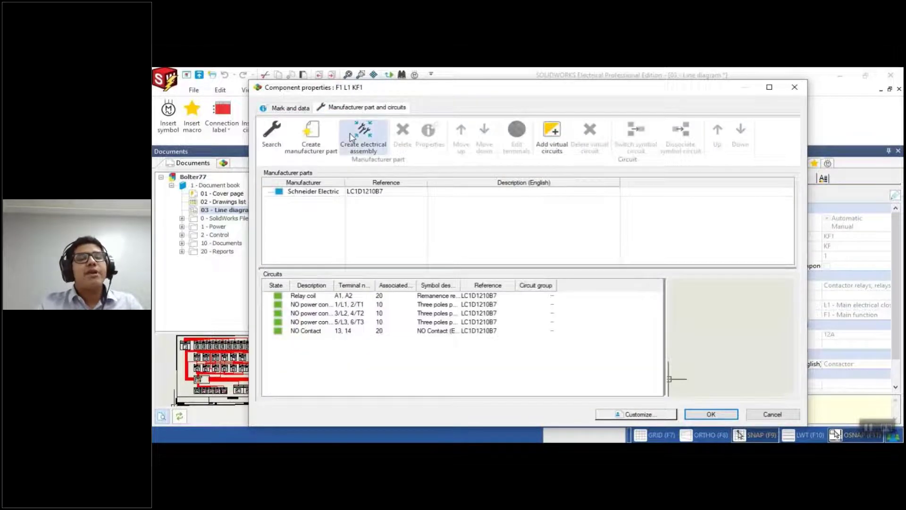
click(317, 194)
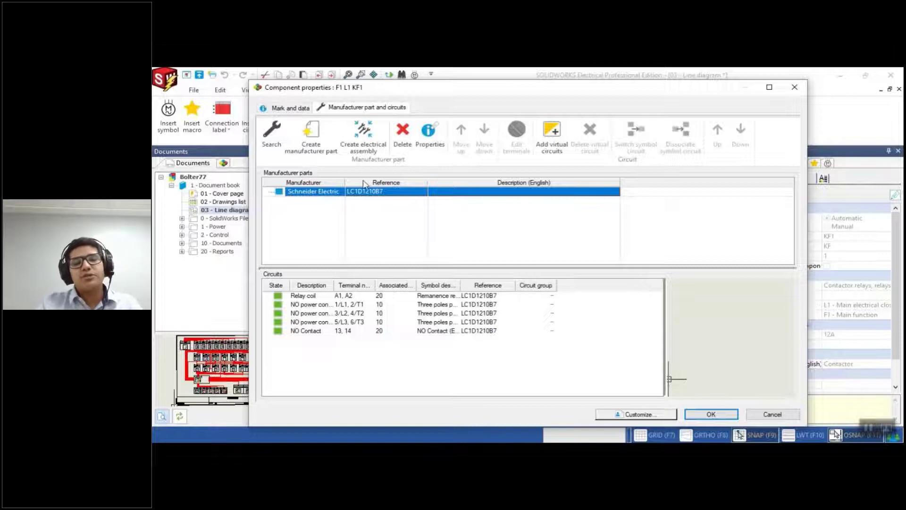
click(428, 132)
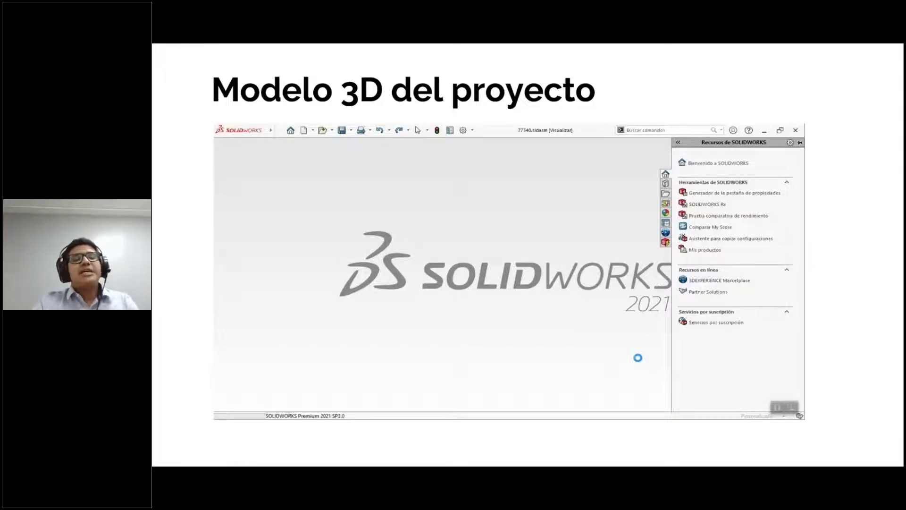
key(Right)
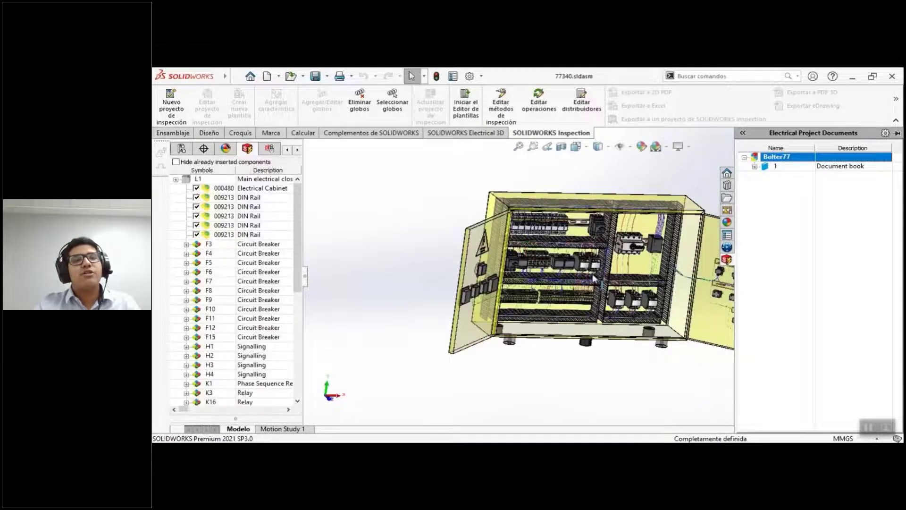
Step: Switch the 77340 cabinet assembly in SOLIDWORKS to the 1 - Default configuration
middle_drag(607, 286, 363, 209)
scroll(632, 273, down, 3)
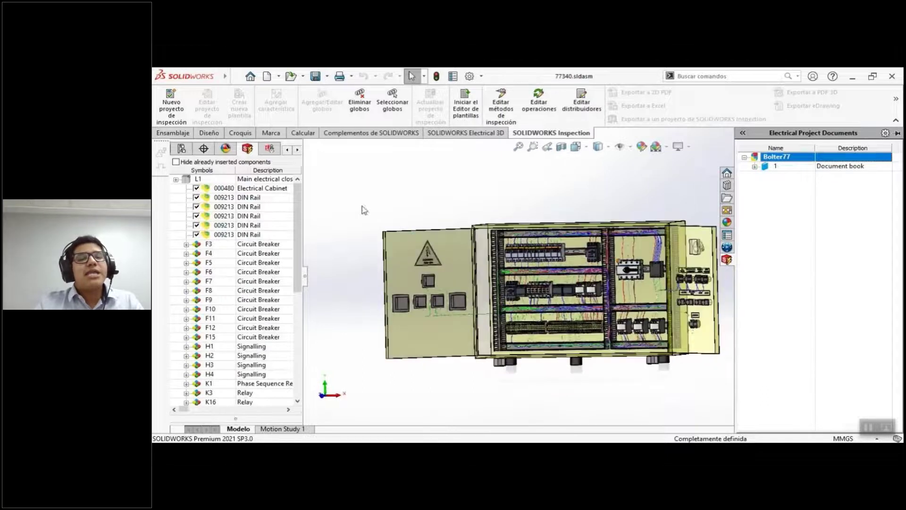
click(182, 150)
double_click(240, 194)
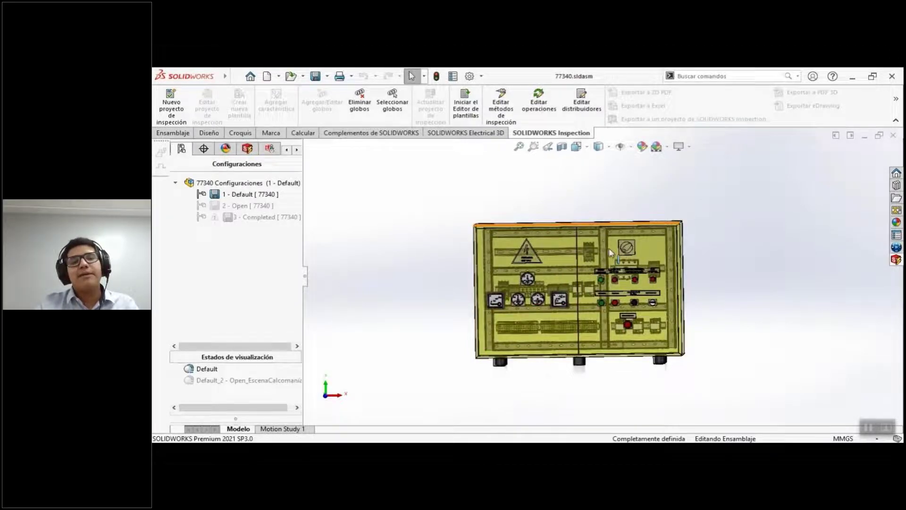
Step: Inspect the closed cabinet in the top and isometric views, including the gauges and push buttons on its doors up close
key(ctrl+5)
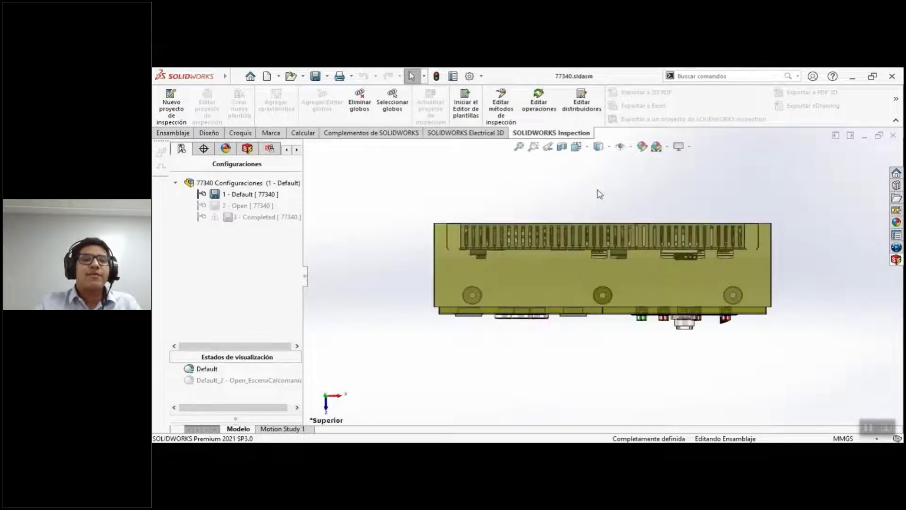
key(ctrl+7)
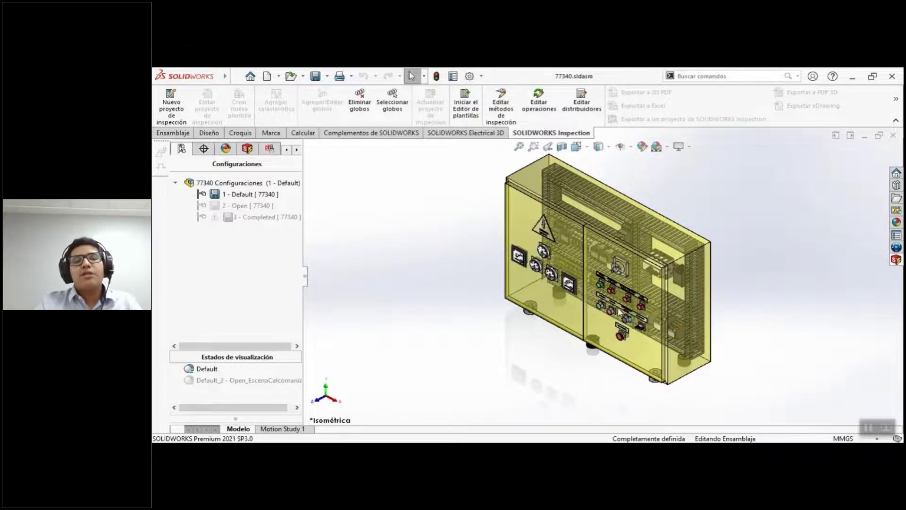
scroll(556, 267, down, 5)
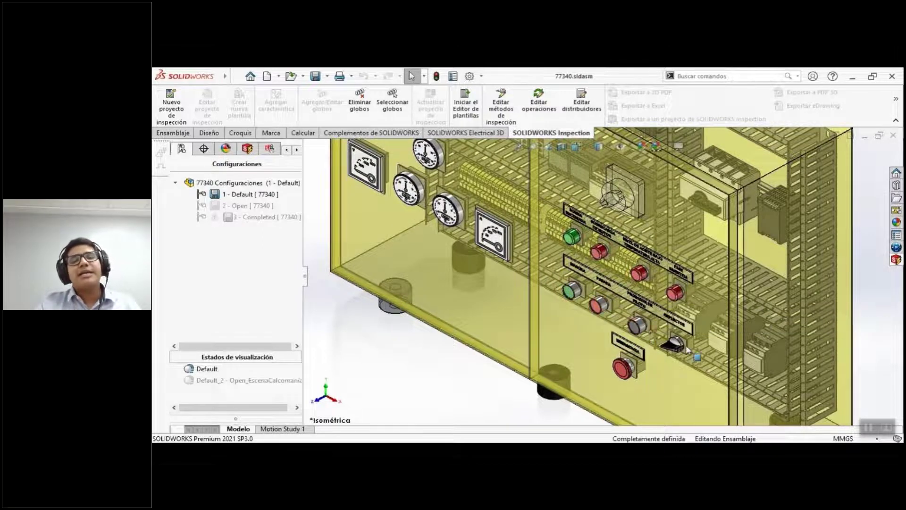
scroll(624, 268, up, 3)
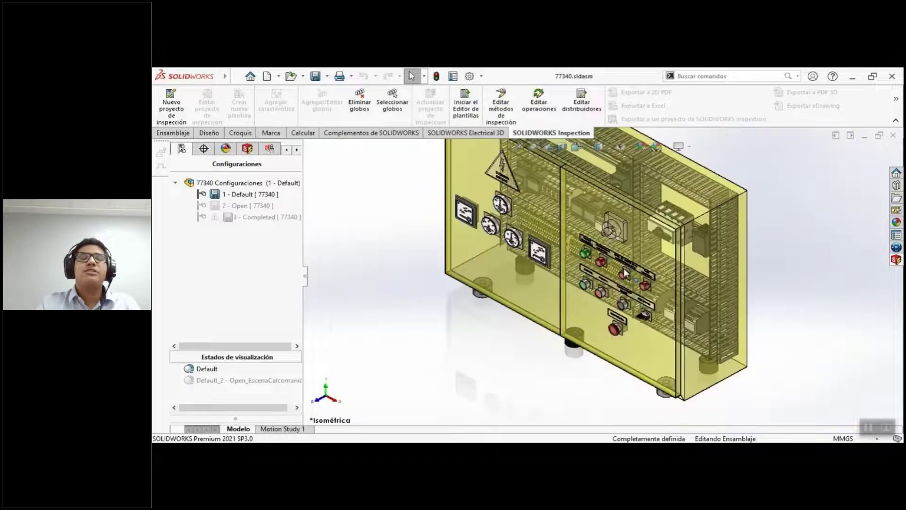
scroll(543, 284, up, 3)
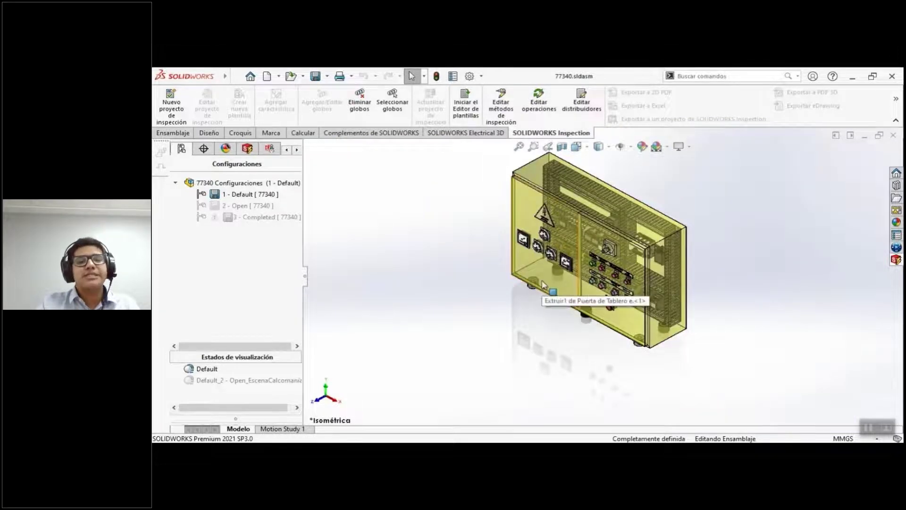
Step: Examine the cabinet through the standard back, top and bottom views, ending in the isometric view
key(ctrl+2)
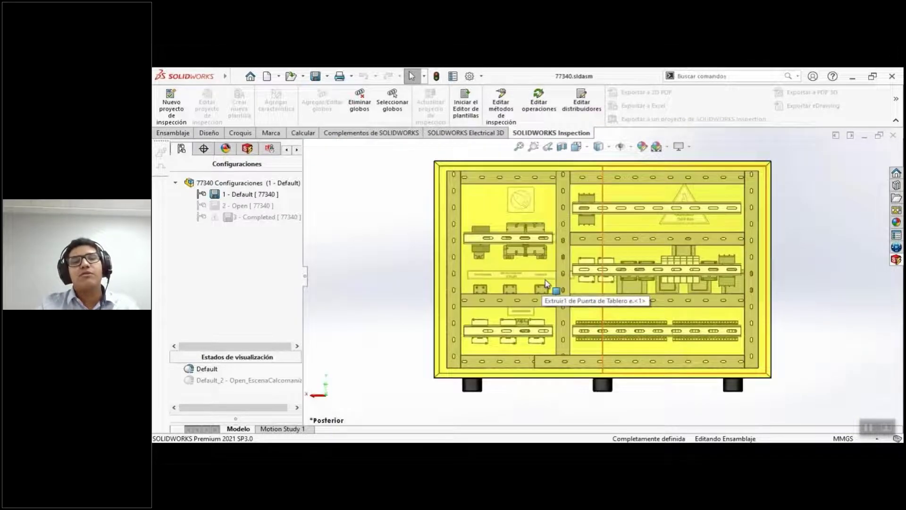
key(ctrl+3)
key(ctrl+5)
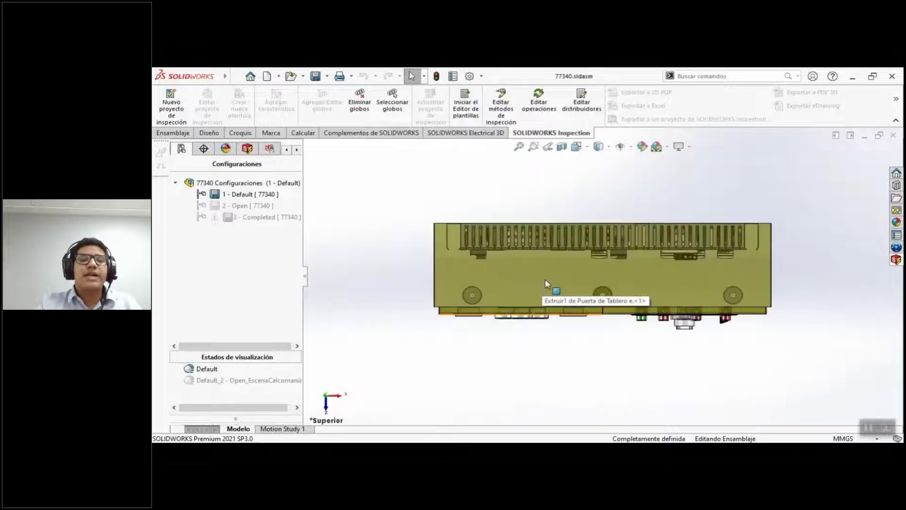
key(ctrl+1)
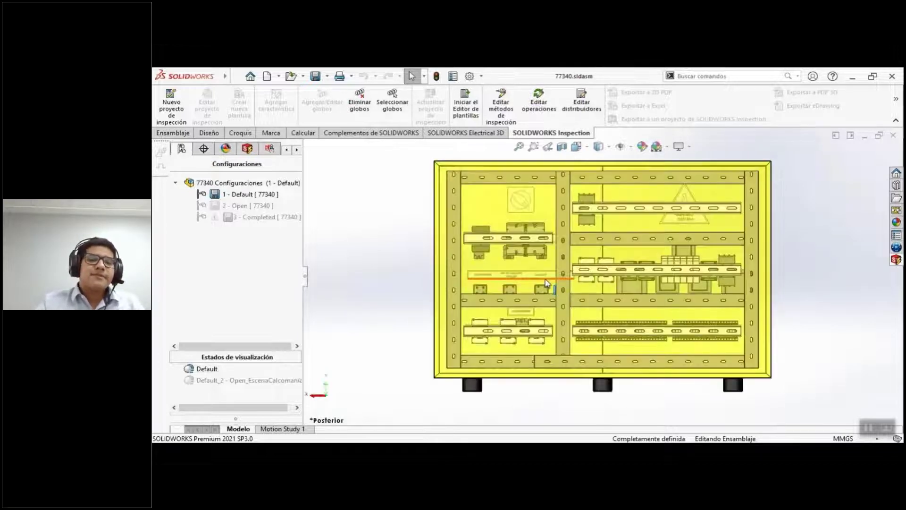
key(ctrl+5)
key(ctrl+6)
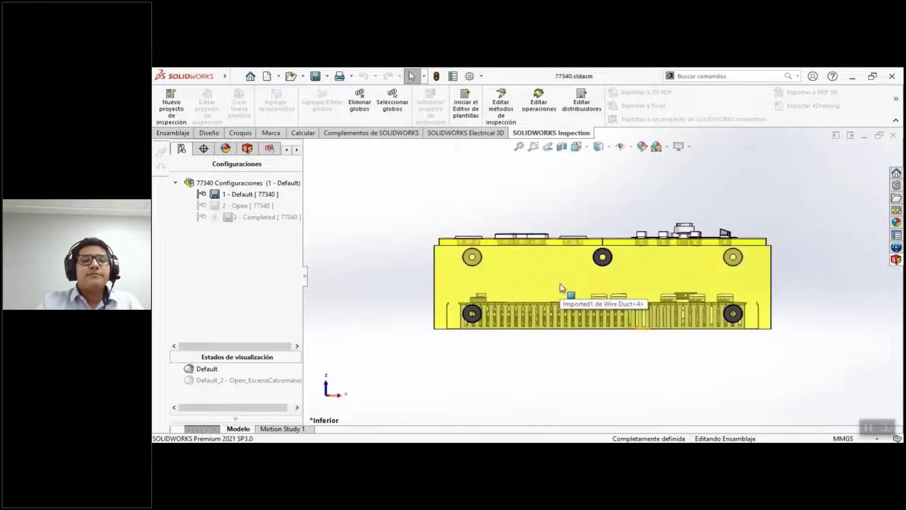
key(ctrl+7)
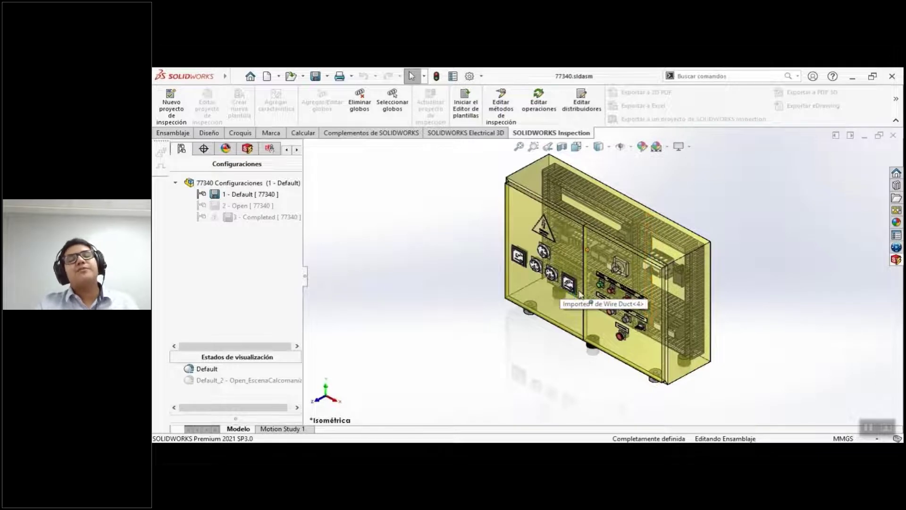
Step: Orient the cabinet to the front view and examine the engine hours meter on its door up close
click(587, 151)
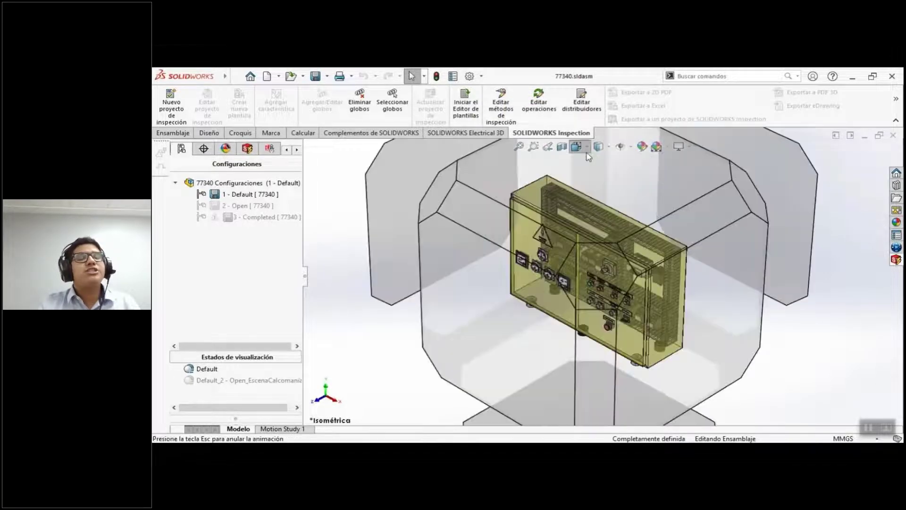
click(516, 304)
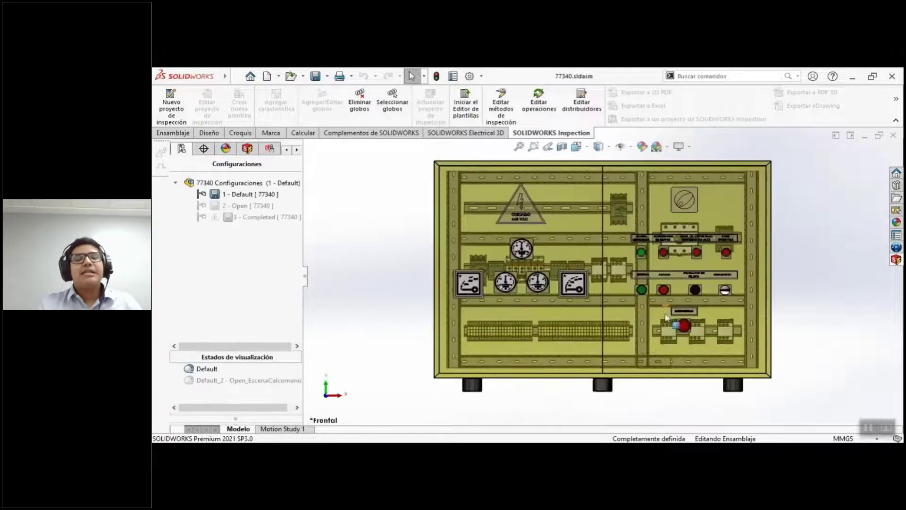
scroll(527, 244, down, 5)
scroll(528, 244, down, 2)
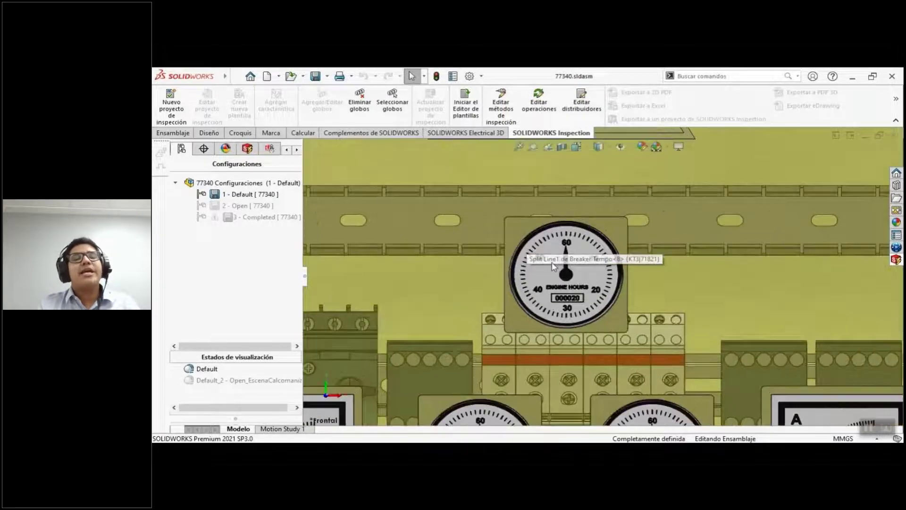
scroll(556, 291, down, 1)
scroll(556, 292, up, 7)
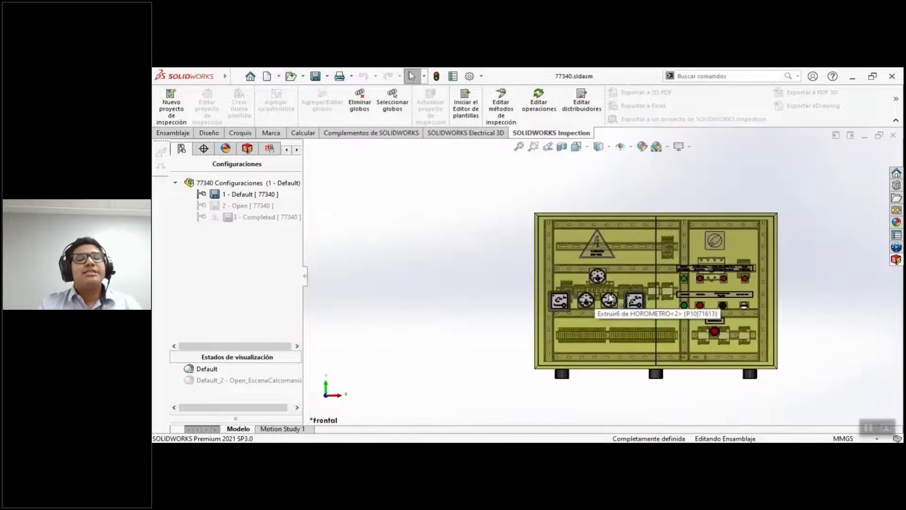
Step: Show the electrical component list of location L1 and go through its electrical cabinet and DIN rail entries
click(245, 152)
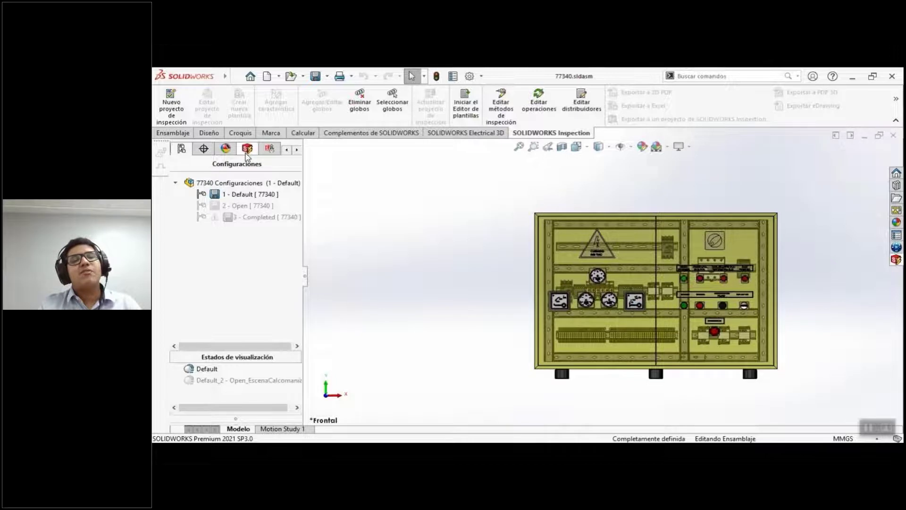
click(266, 189)
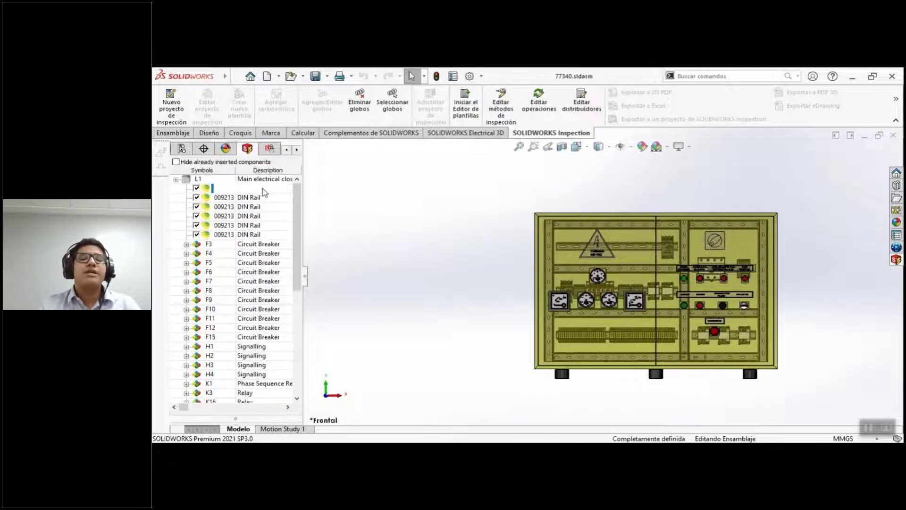
click(254, 198)
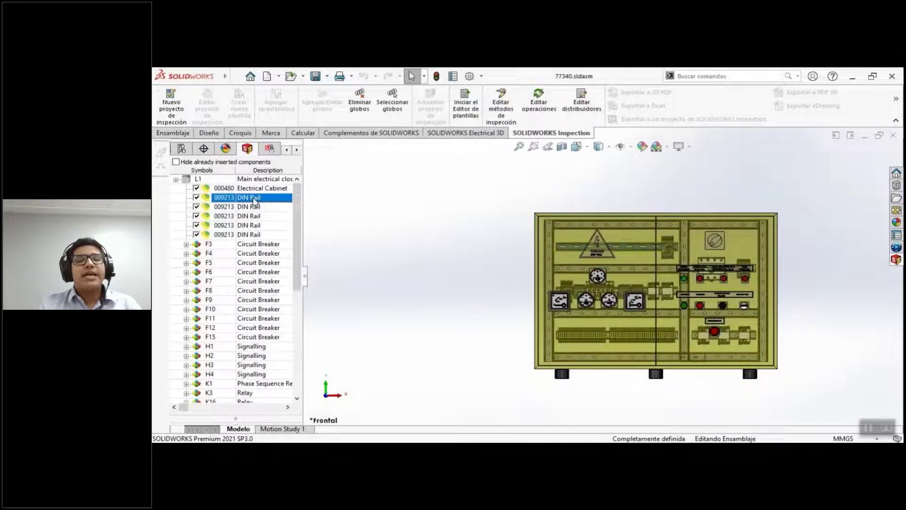
key(Down)
key(Down)
key(Down)
key(Down)
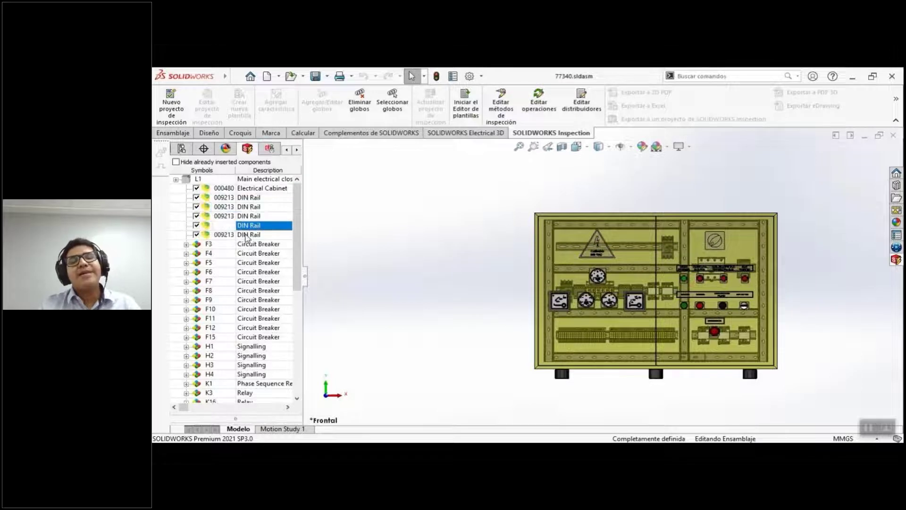
Step: Expand circuit breaker F3 in the component list to view its 2-phase part, and collapse it again
click(245, 246)
click(187, 245)
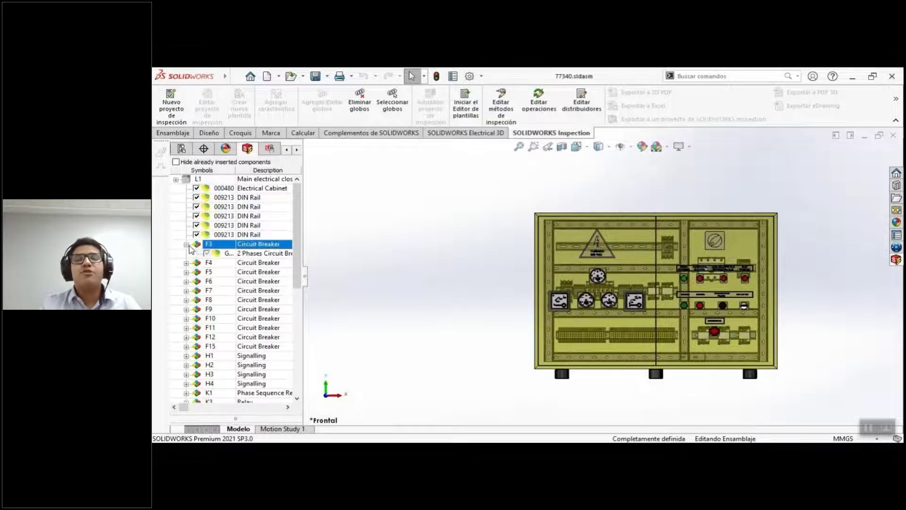
click(263, 254)
click(187, 244)
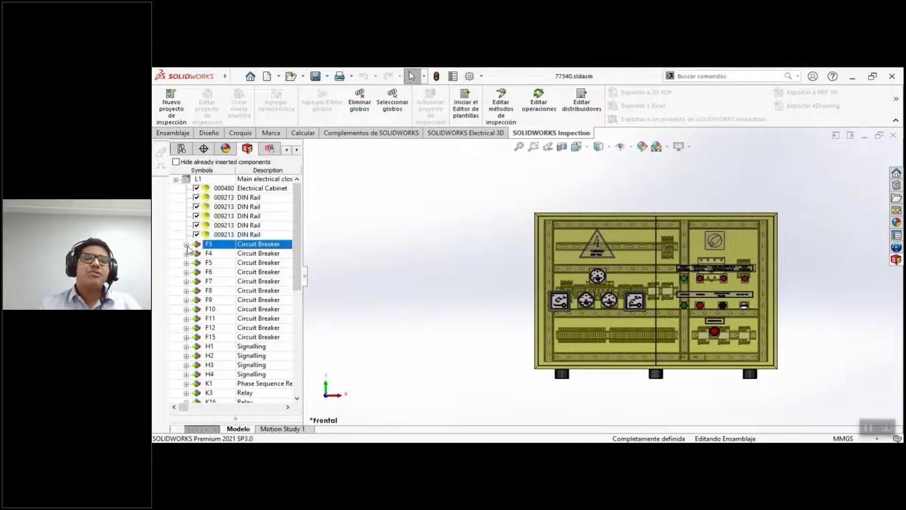
Step: Go through the remaining entries of the L1 component list, from the signalling lamps to terminal strip X1
click(268, 291)
click(255, 348)
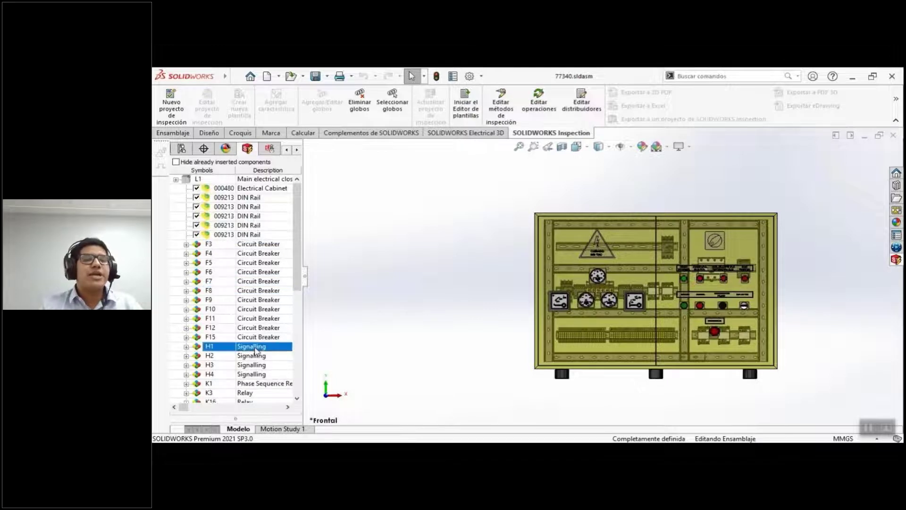
drag(299, 289, 302, 400)
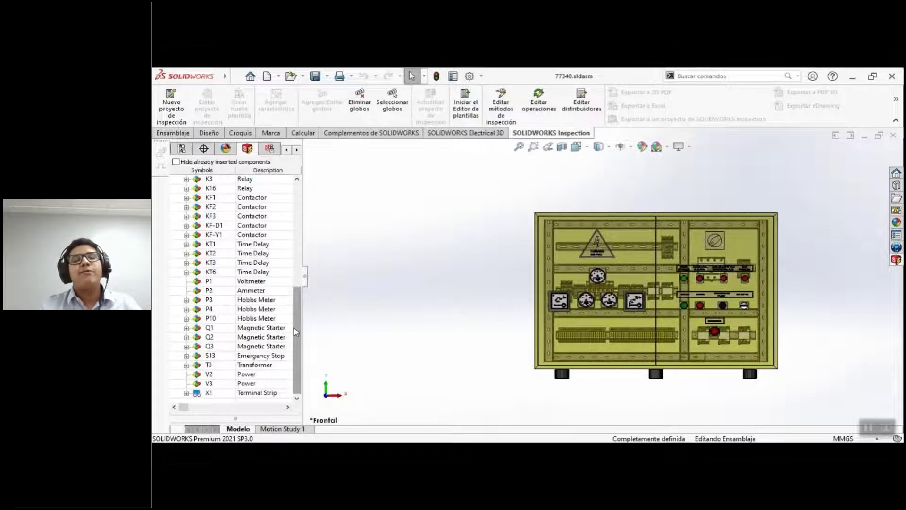
scroll(294, 327, up, 5)
Step: Activate the 2 - Open configuration of the 77340 cabinet assembly
click(181, 149)
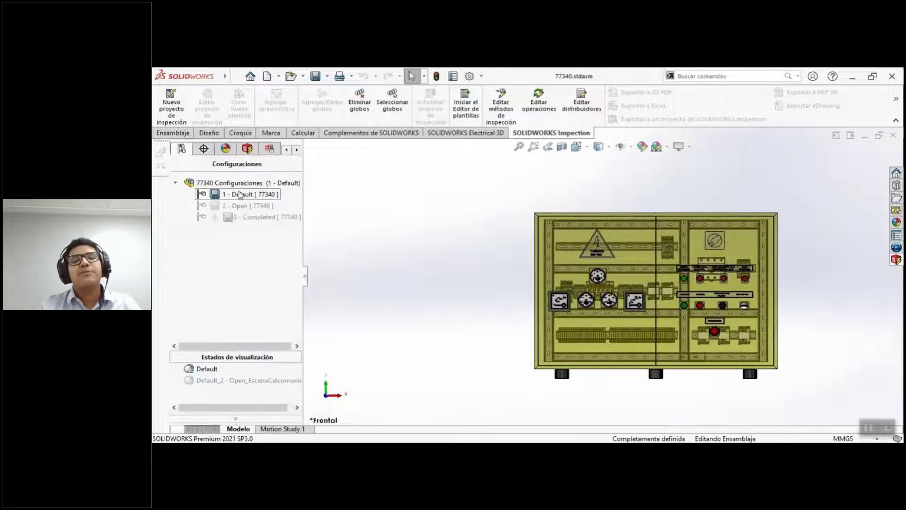
double_click(245, 208)
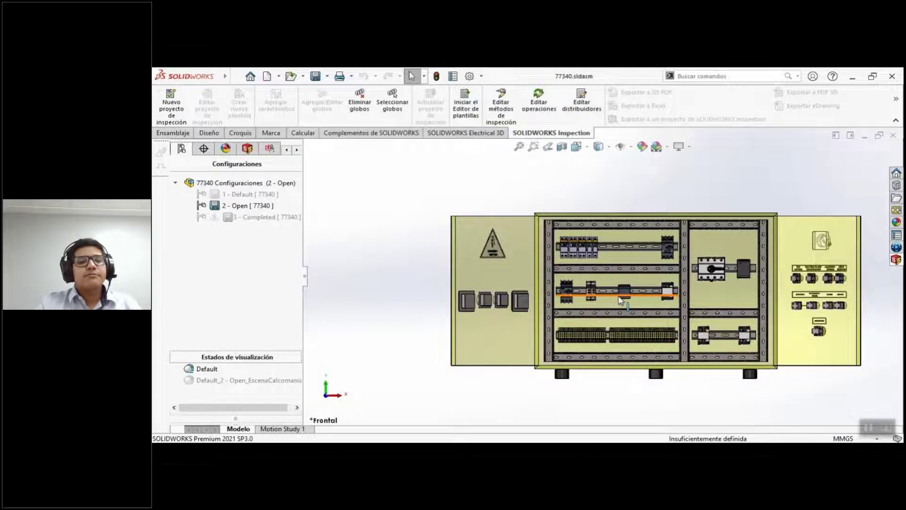
Step: Switch to SOLIDWORKS Electrical and look over the line diagram of the Bolter77 project
key(alt+Tab)
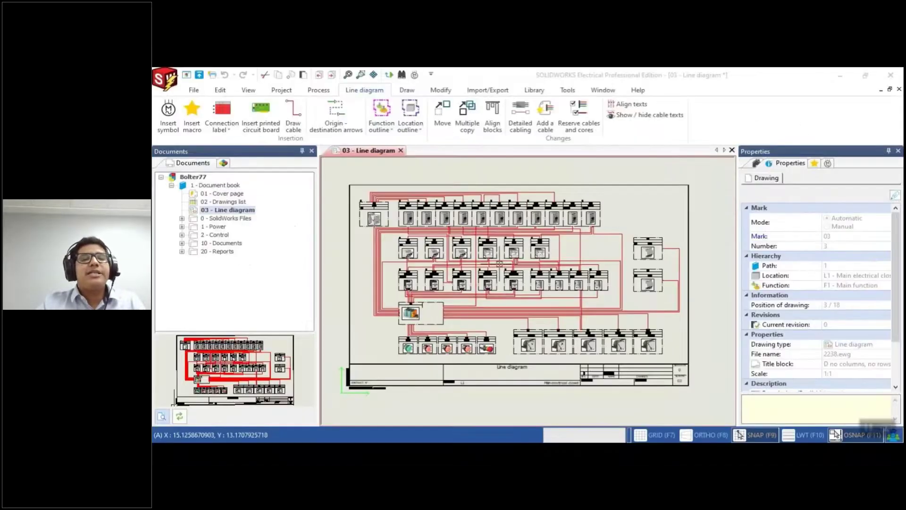
middle_drag(379, 251, 383, 246)
scroll(427, 250, up, 2)
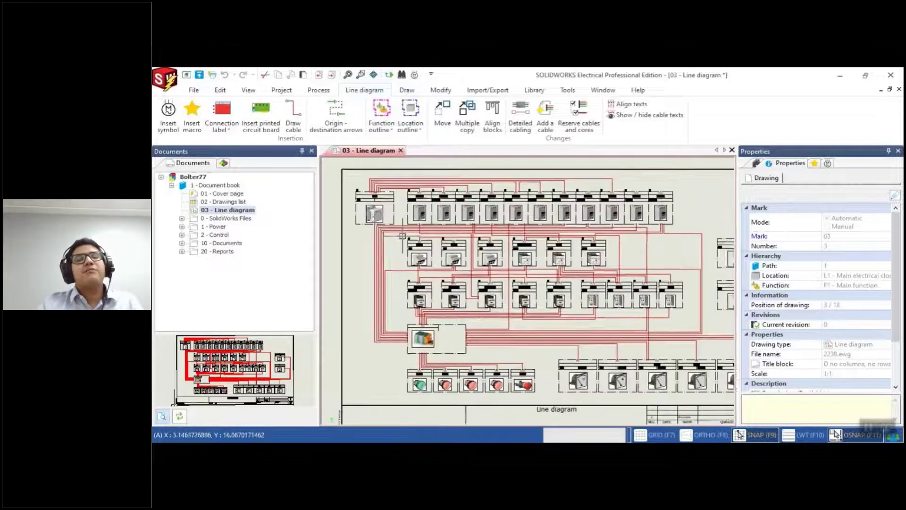
scroll(480, 309, down, 2)
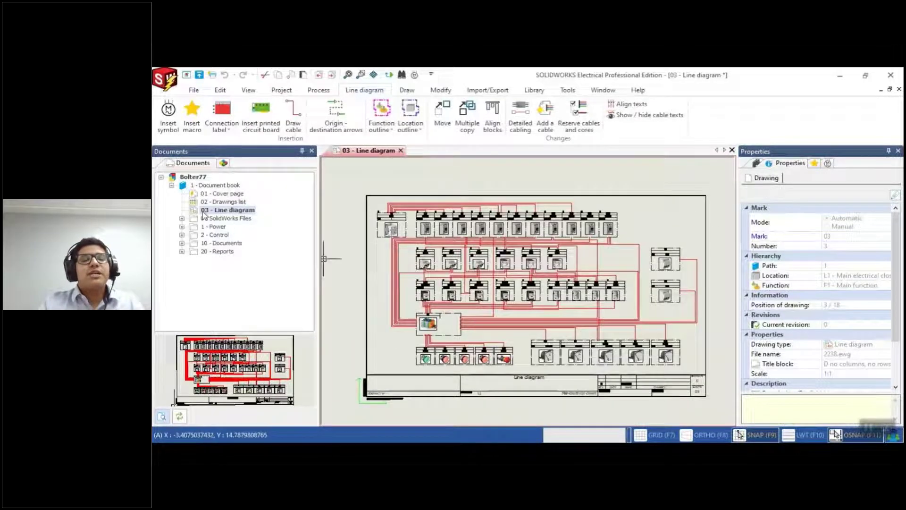
Step: Open report 24 - Bill Of Materials grouped by manufacturer from the Reports folder and read through its manufacturer tables
click(182, 251)
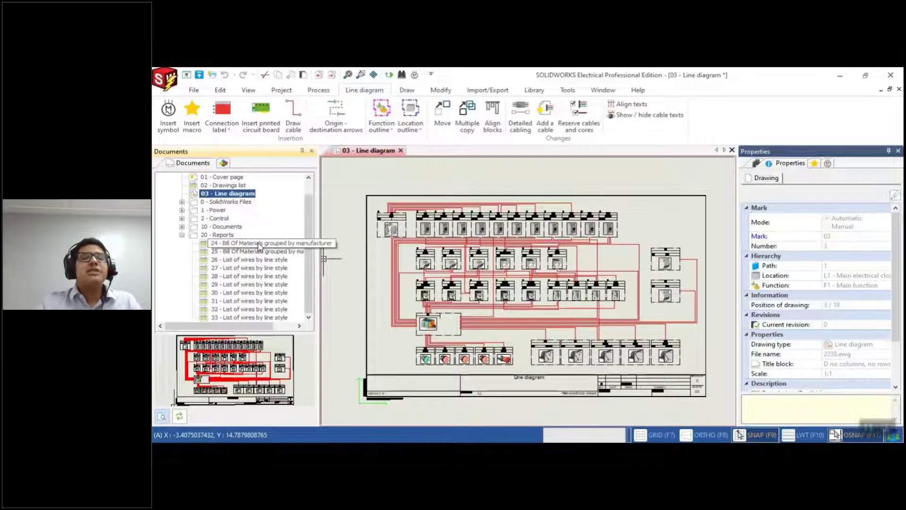
double_click(259, 244)
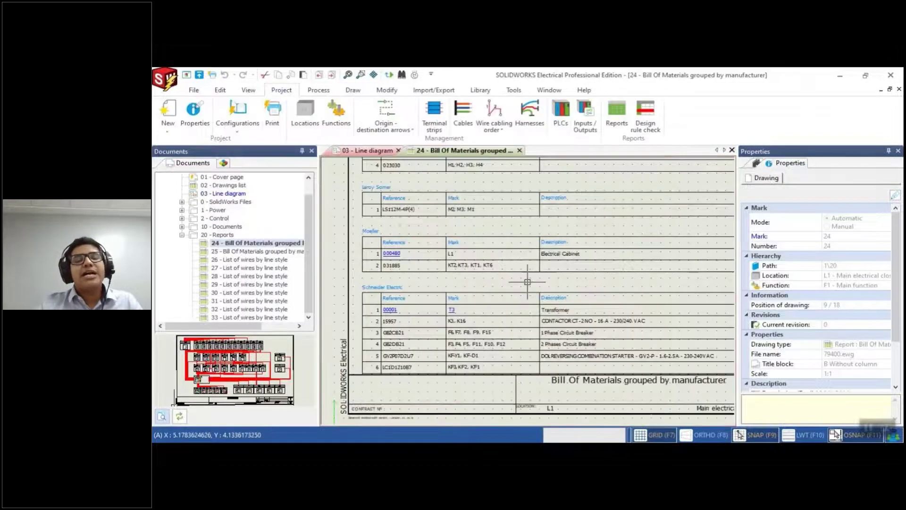
scroll(507, 301, up, 5)
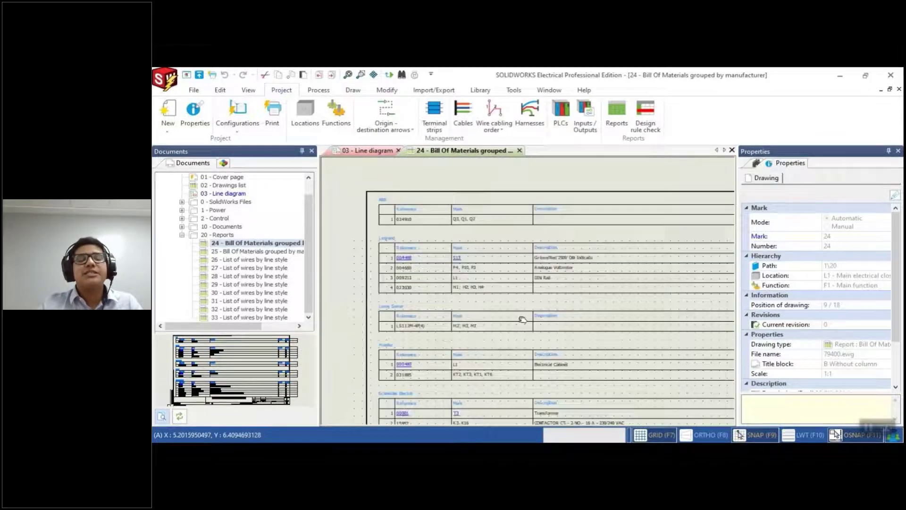
scroll(523, 312, up, 1)
middle_drag(523, 312, 567, 235)
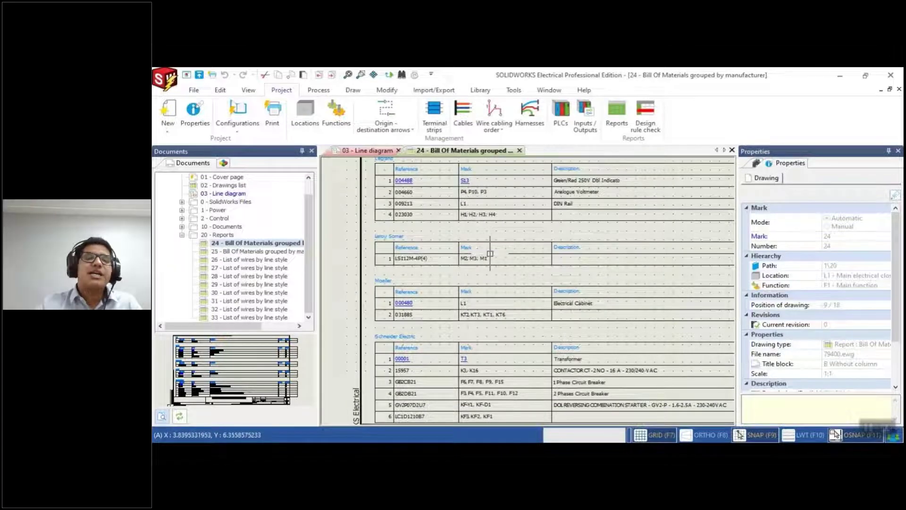
middle_drag(529, 340, 525, 262)
middle_drag(593, 349, 362, 309)
middle_drag(596, 322, 641, 323)
middle_drag(477, 323, 640, 323)
middle_drag(477, 319, 596, 317)
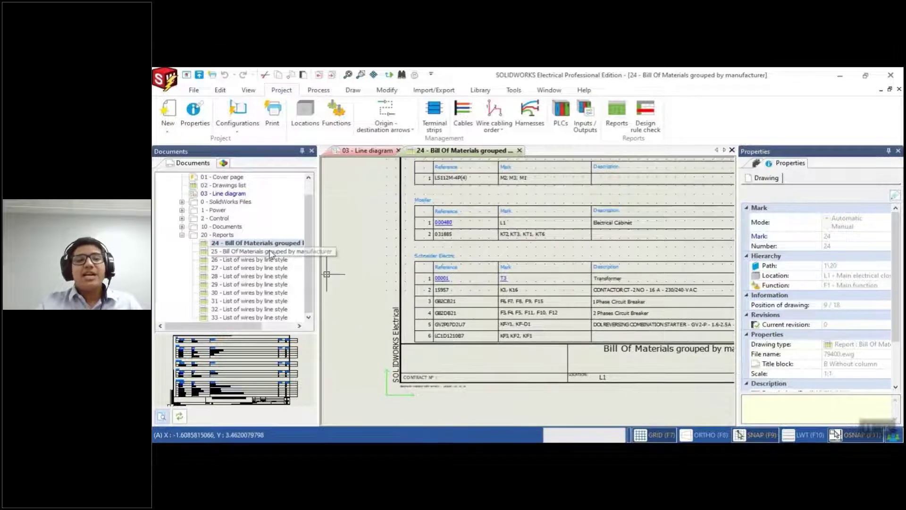
Step: Open report 25 - Bill Of Materials grouped by manufacturer and examine its description, quantity and location columns
scroll(450, 272, up, 3)
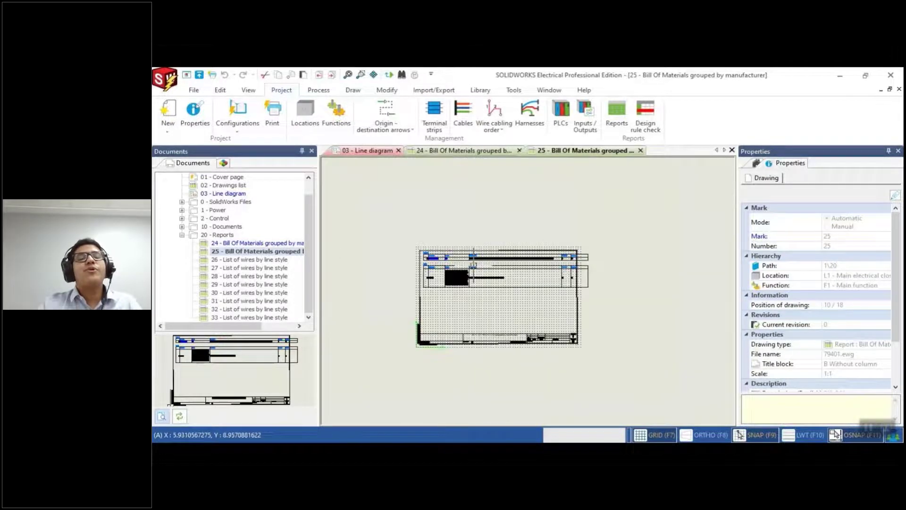
scroll(450, 272, up, 6)
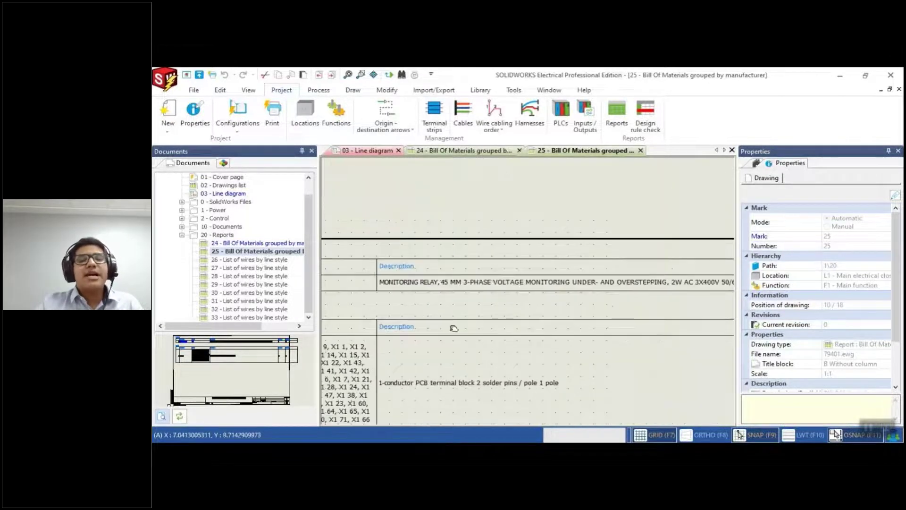
scroll(531, 298, down, 4)
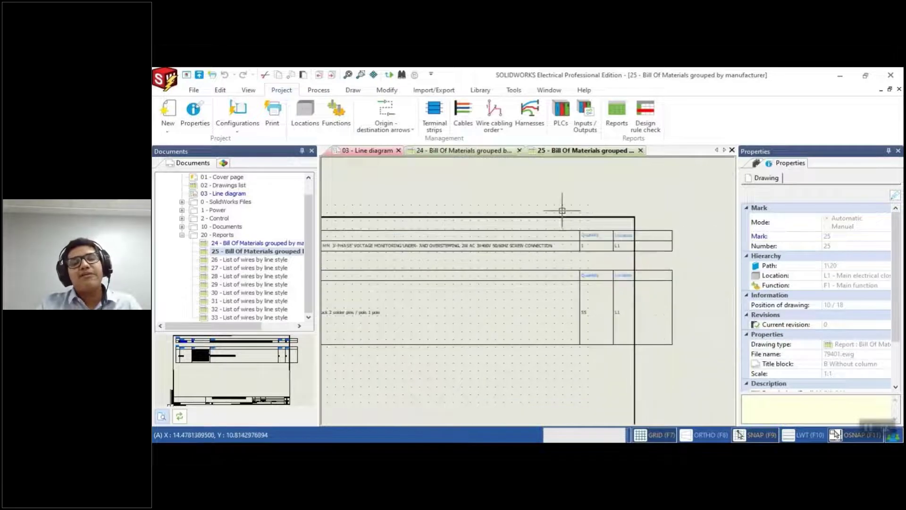
Step: Close both bill of materials reports, leaving the line diagram open
click(640, 150)
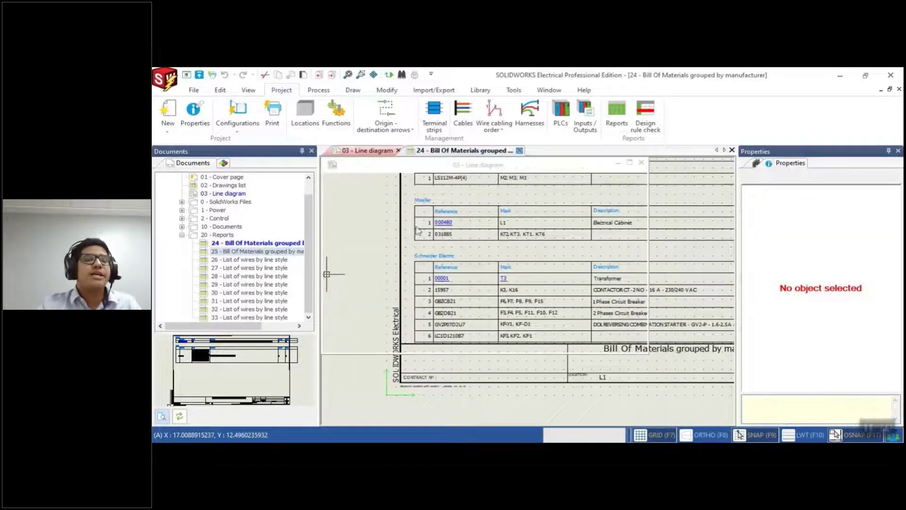
click(519, 150)
Step: Open report 26 - List of wires by line style and examine its origin, destination, wire number and length columns
drag(306, 260, 310, 241)
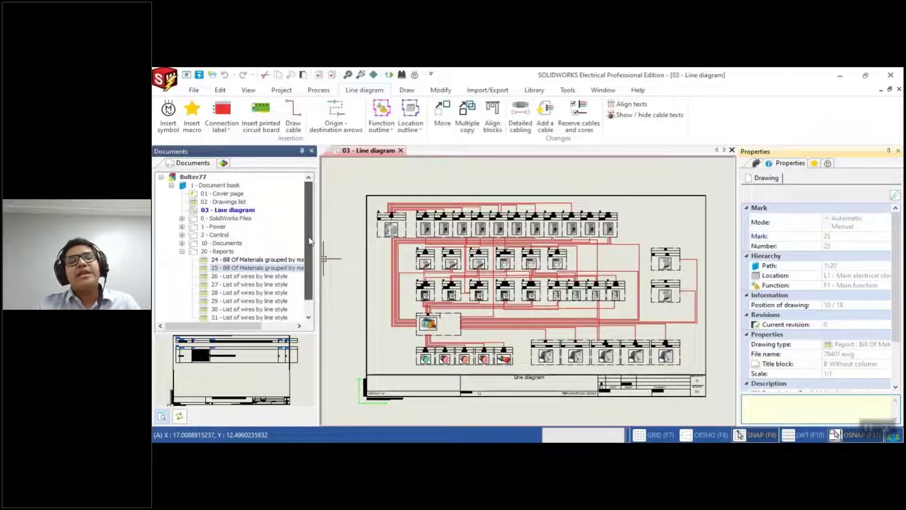
click(275, 276)
double_click(279, 276)
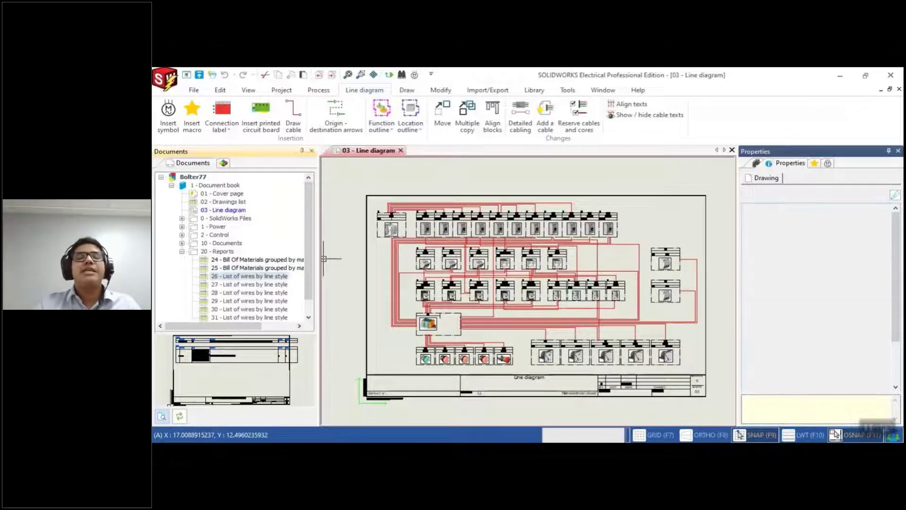
scroll(420, 287, down, 1)
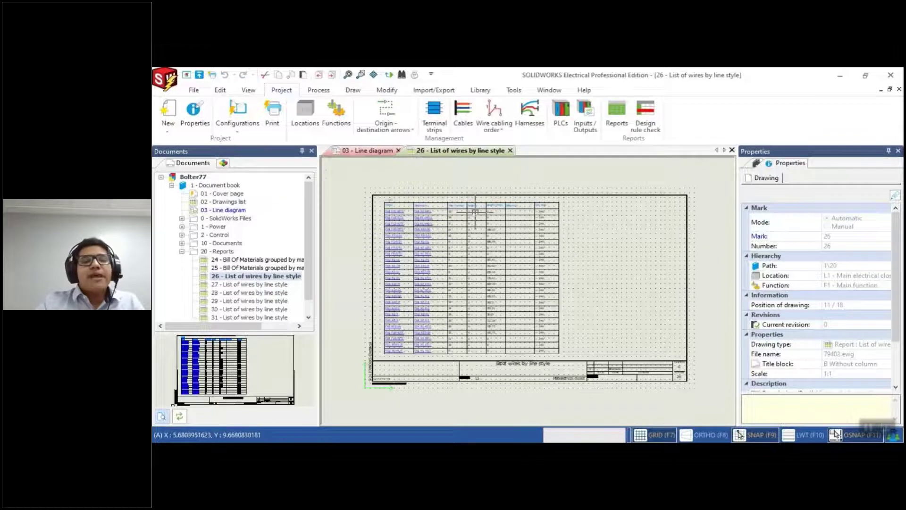
scroll(472, 217, up, 4)
scroll(563, 239, down, 1)
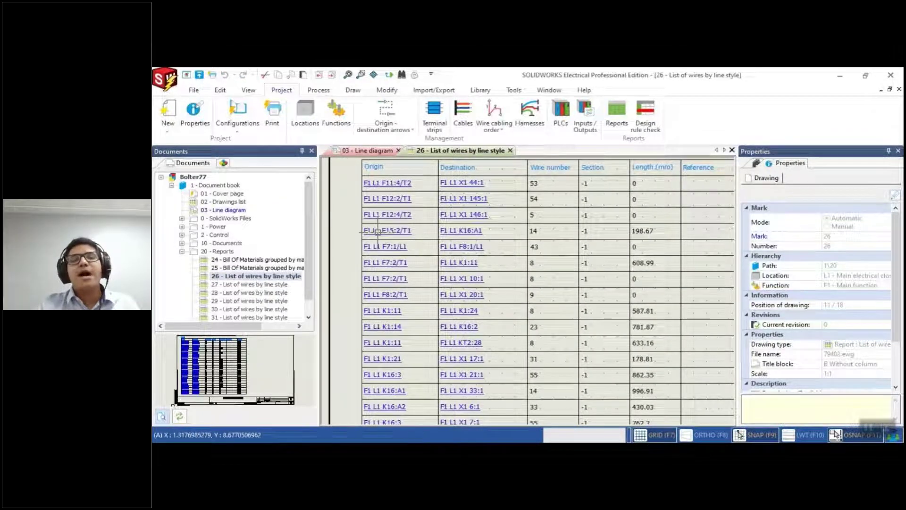
Step: Return to the line diagram and examine the components and cable connections up close across its rows
click(388, 162)
key(ctrl+Tab)
scroll(416, 200, up, 5)
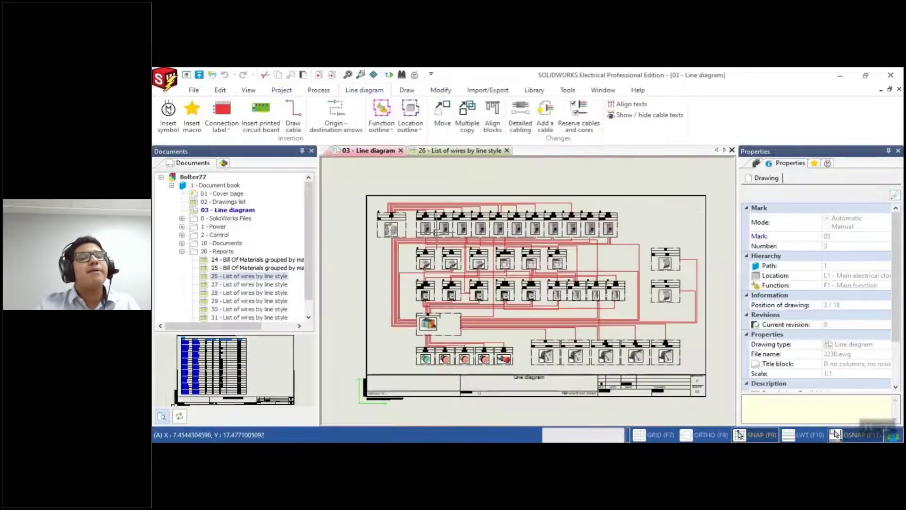
scroll(416, 200, down, 3)
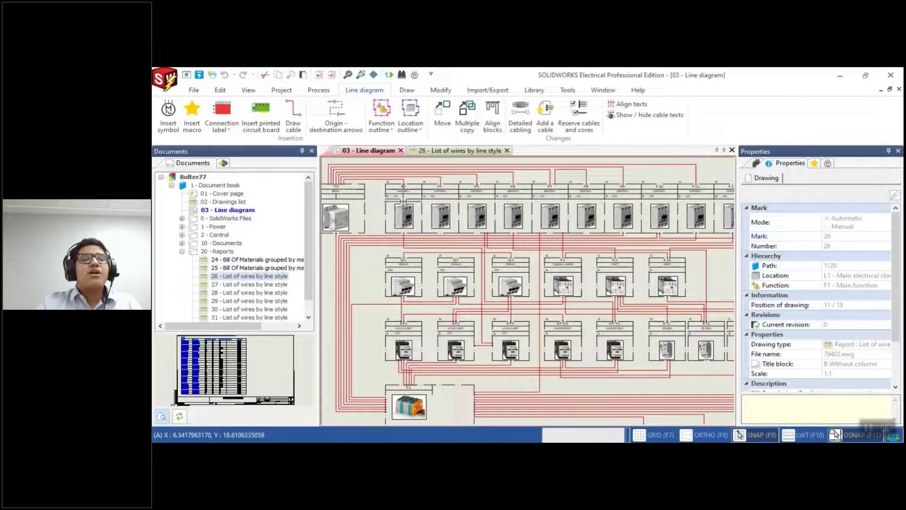
scroll(441, 212, down, 2)
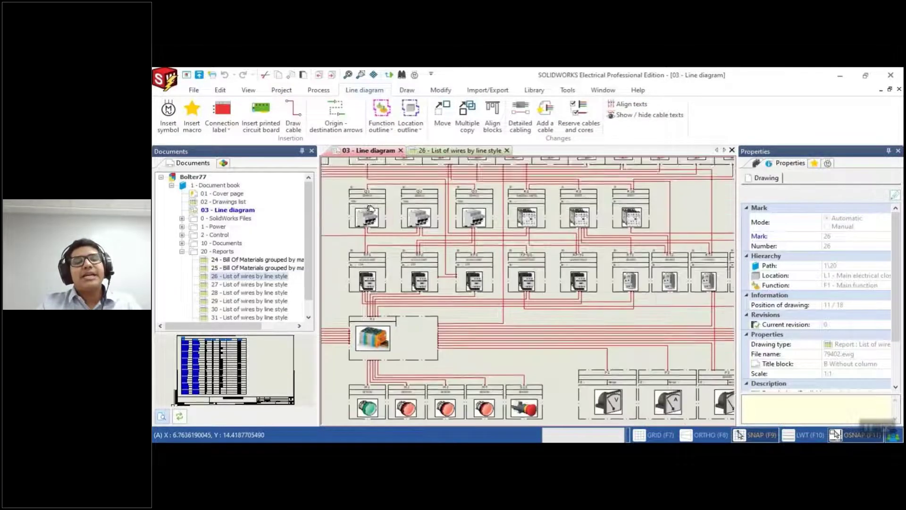
scroll(473, 342, up, 2)
scroll(473, 342, down, 2)
scroll(458, 344, up, 2)
scroll(458, 345, down, 2)
scroll(490, 270, up, 2)
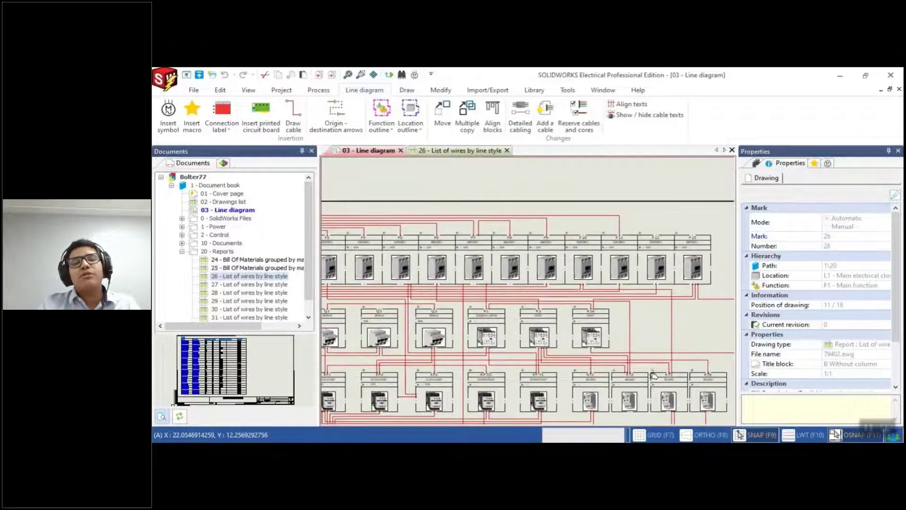
middle_drag(489, 271, 614, 252)
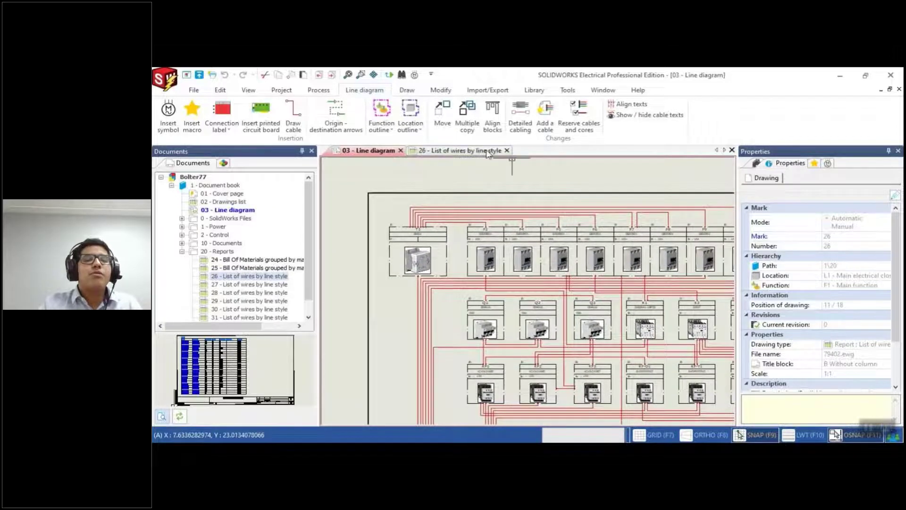
Step: Go back to wire list report 26 and examine its wire lengths and 24V line style entries down to the title block
click(460, 151)
middle_drag(573, 290, 552, 284)
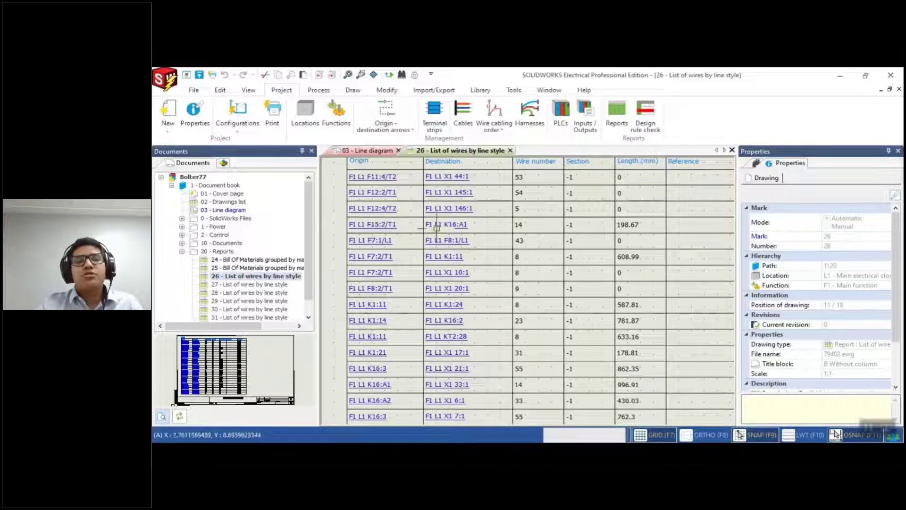
scroll(632, 254, down, 3)
scroll(644, 243, down, 4)
middle_drag(629, 228, 542, 256)
scroll(603, 257, down, 3)
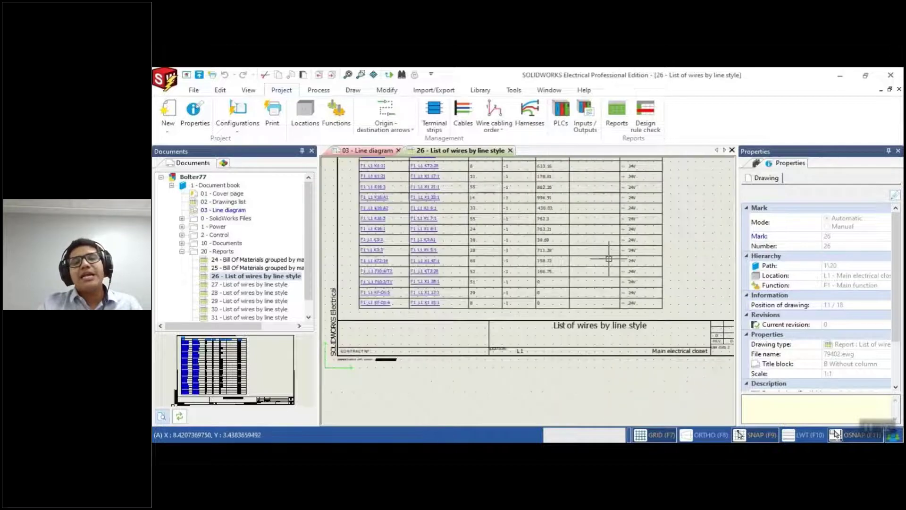
middle_drag(607, 255, 623, 350)
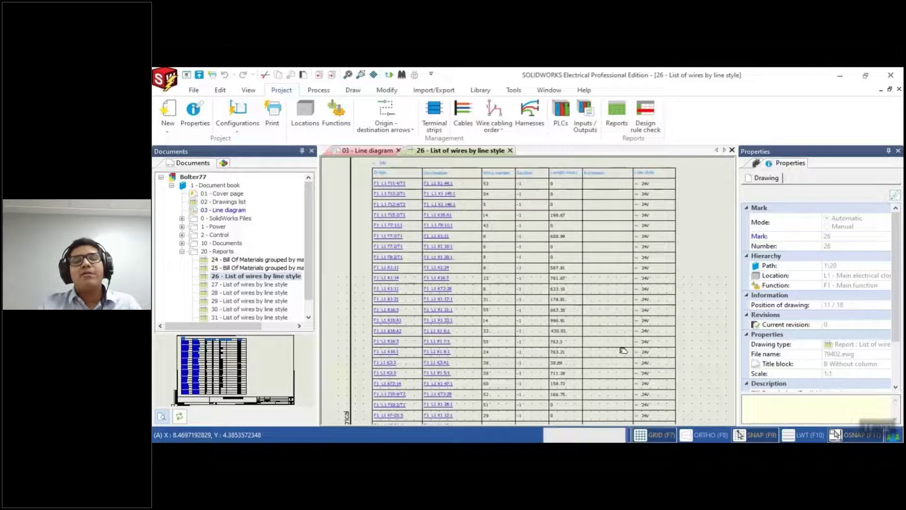
Step: Open wire list reports 28 and 29 and examine the 110V and 230V wire lengths in report 29
double_click(262, 292)
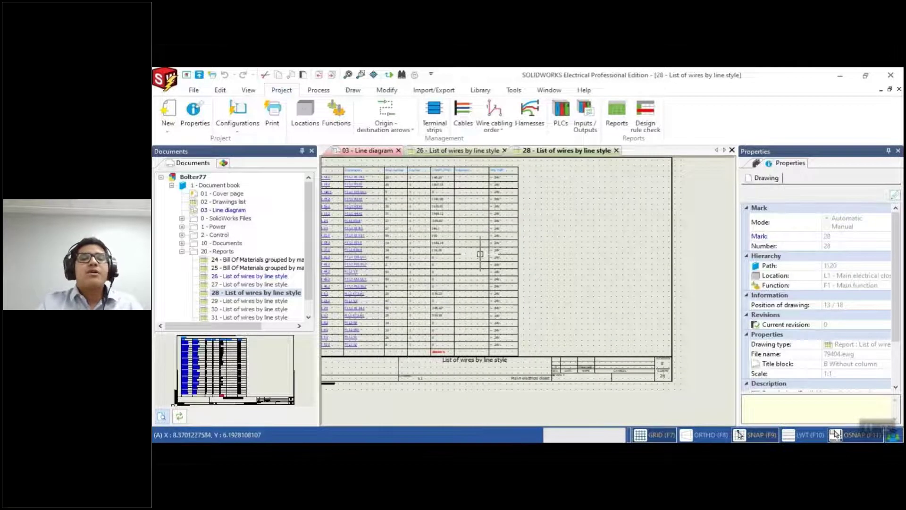
double_click(262, 301)
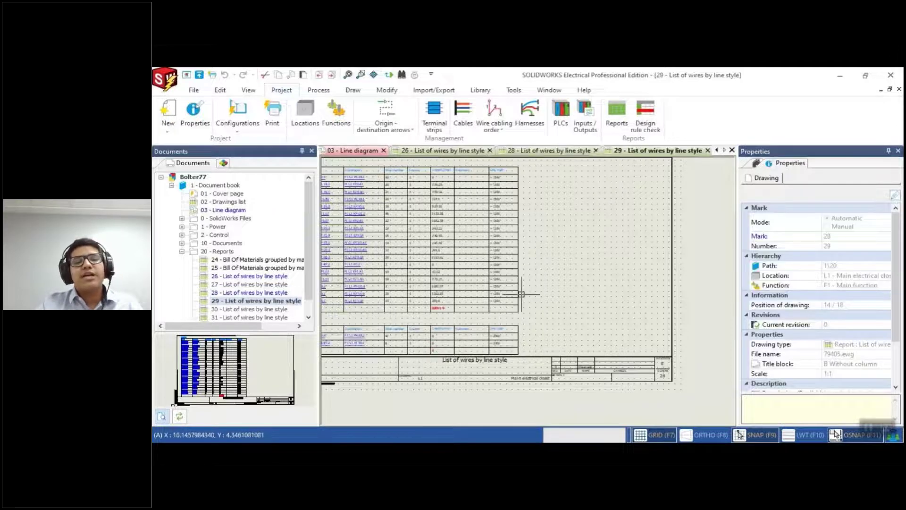
scroll(521, 294, up, 3)
middle_drag(499, 326, 668, 233)
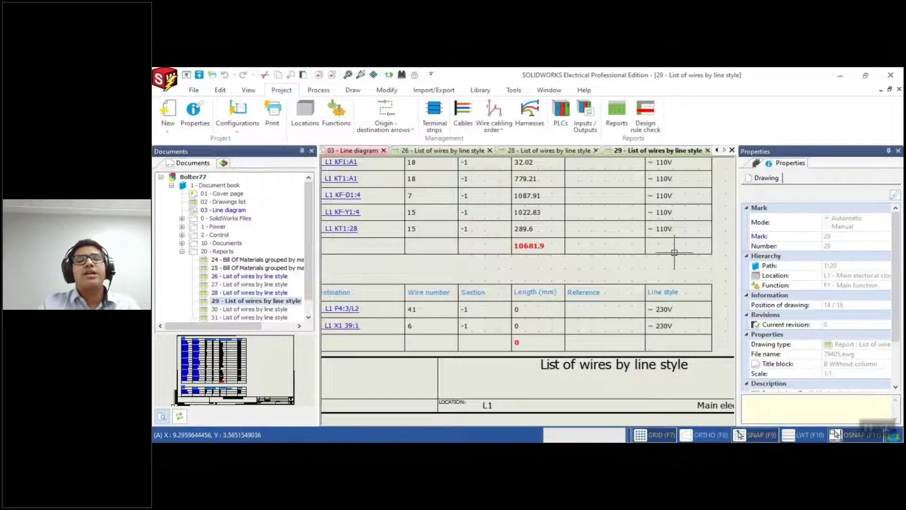
scroll(675, 252, down, 3)
scroll(589, 287, up, 3)
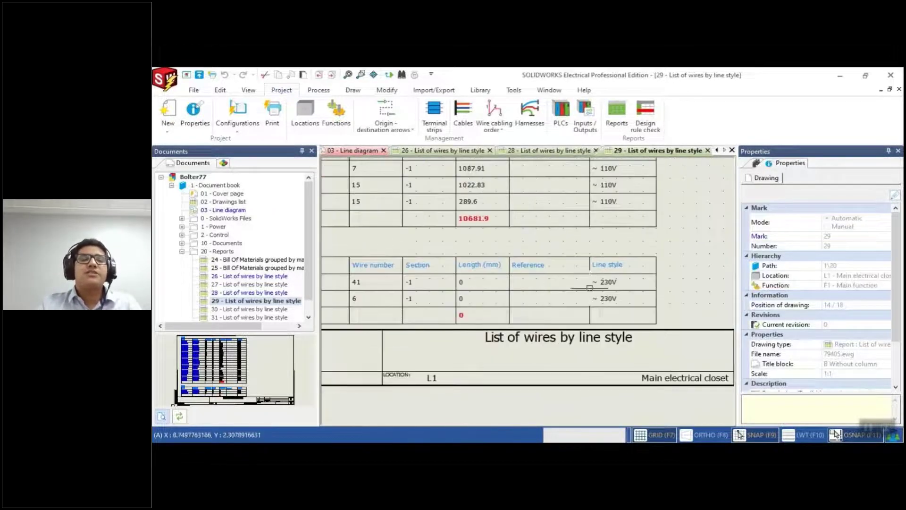
Step: Select report 31 - List of wires by line style in the project's documents
click(250, 317)
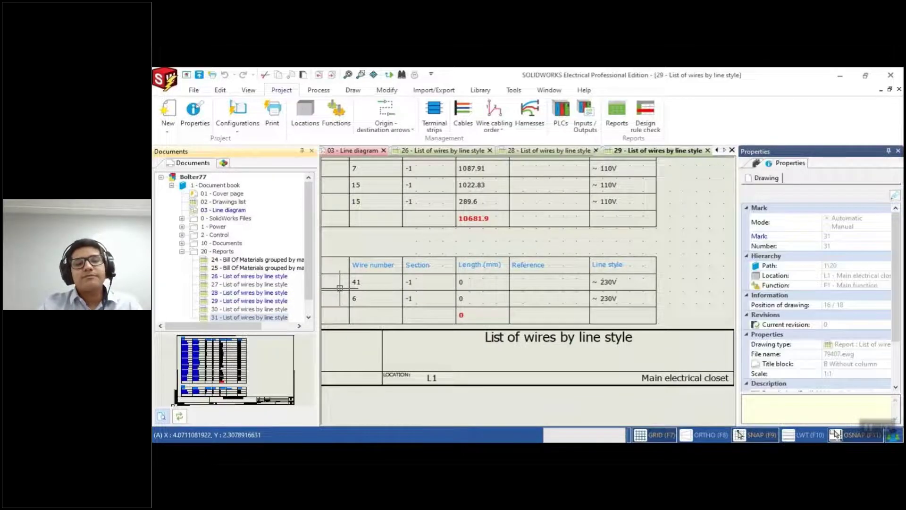
scroll(340, 288, down, 3)
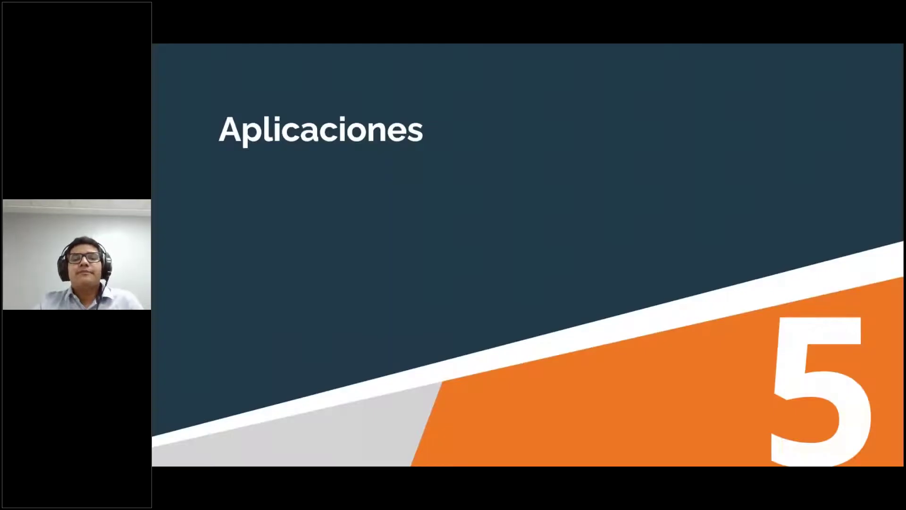